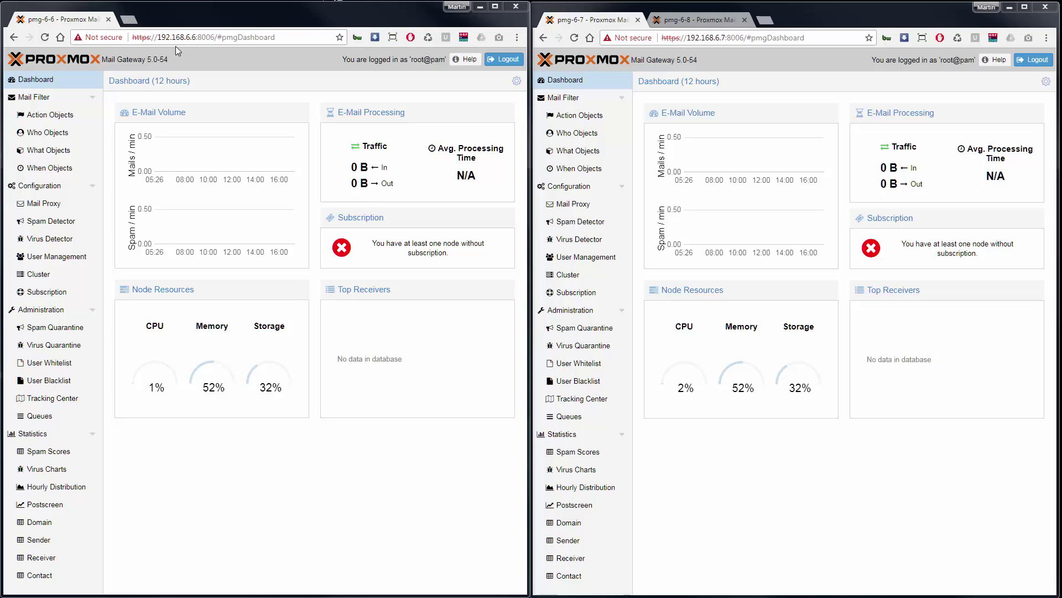
Check the web addresses of the pmg-6-6, pmg-6-7 and pmg-6-8 nodes in their browser tabs
click(159, 37)
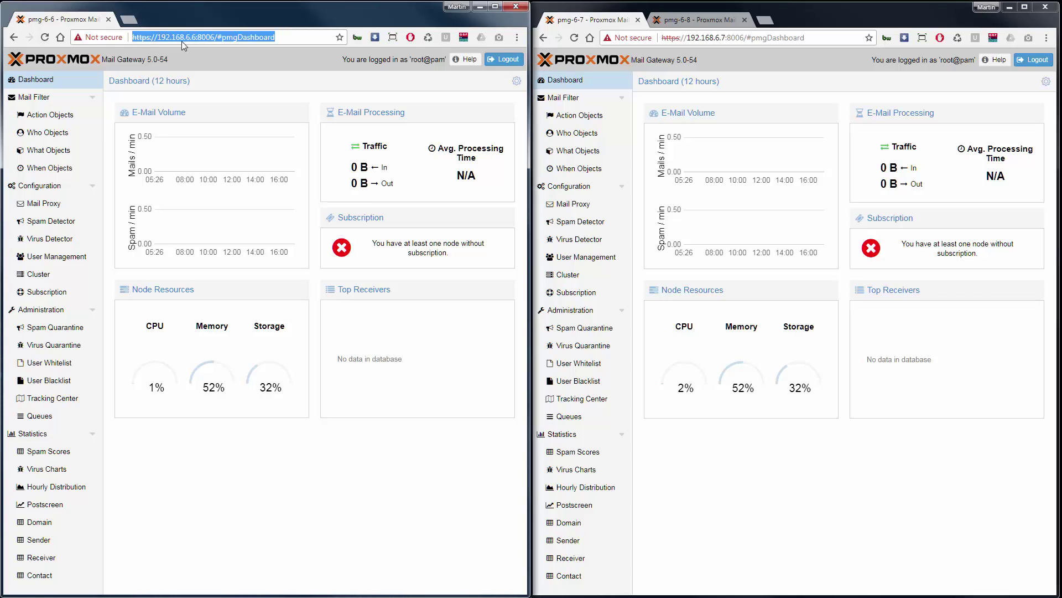
click(718, 42)
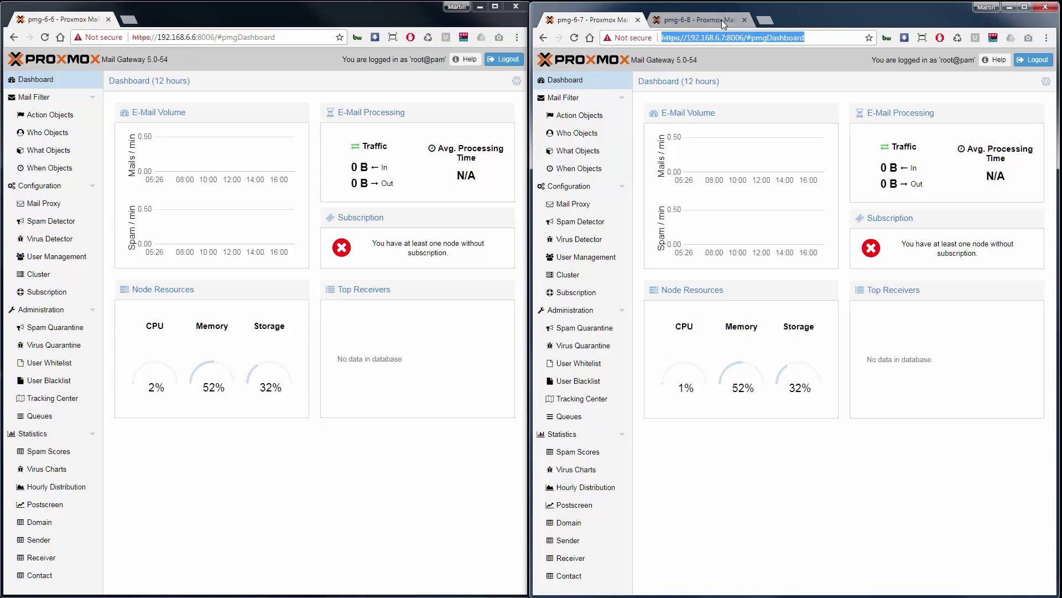
click(721, 20)
click(734, 38)
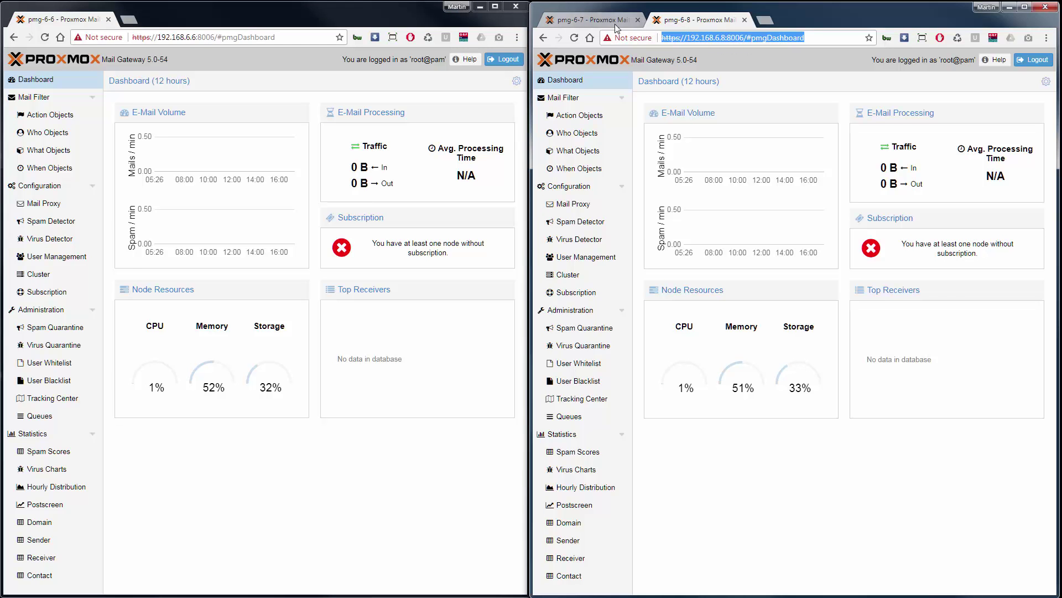
click(591, 23)
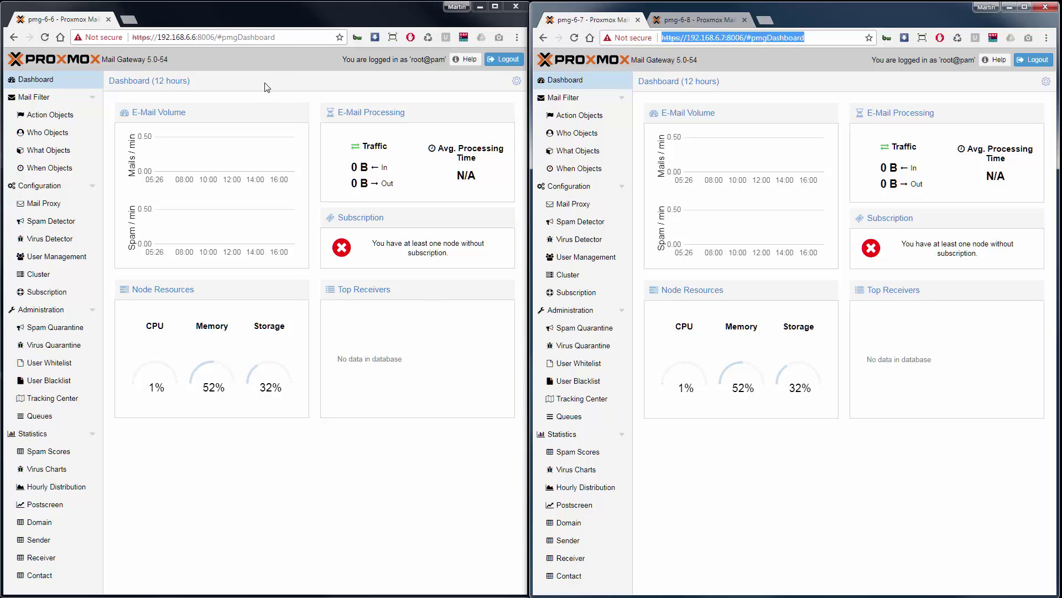
Create the cluster on pmg-6-6 and confirm the clustercreate task ends with TASK OK
click(72, 271)
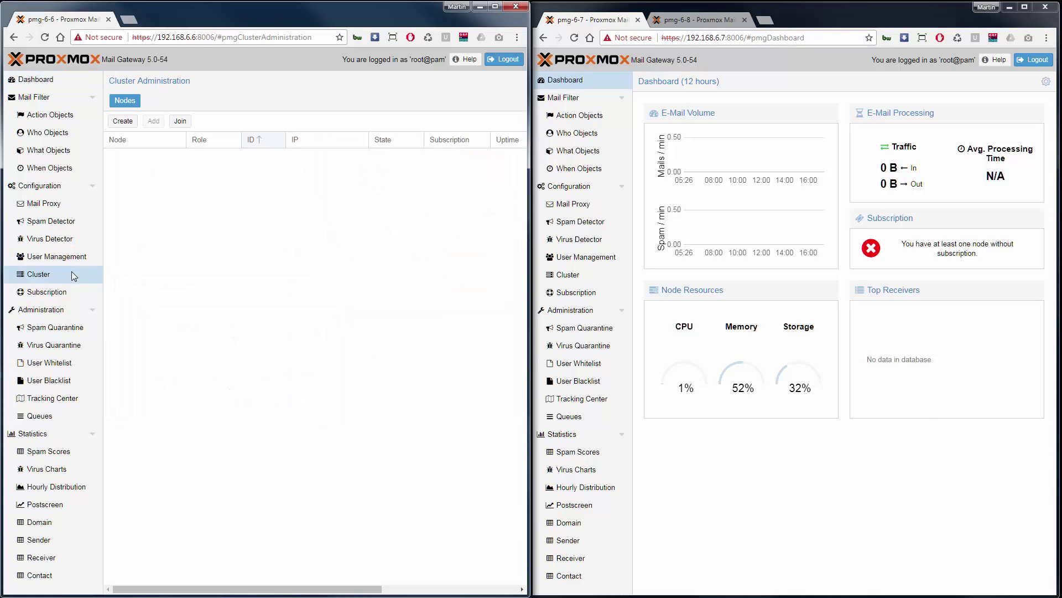
click(127, 125)
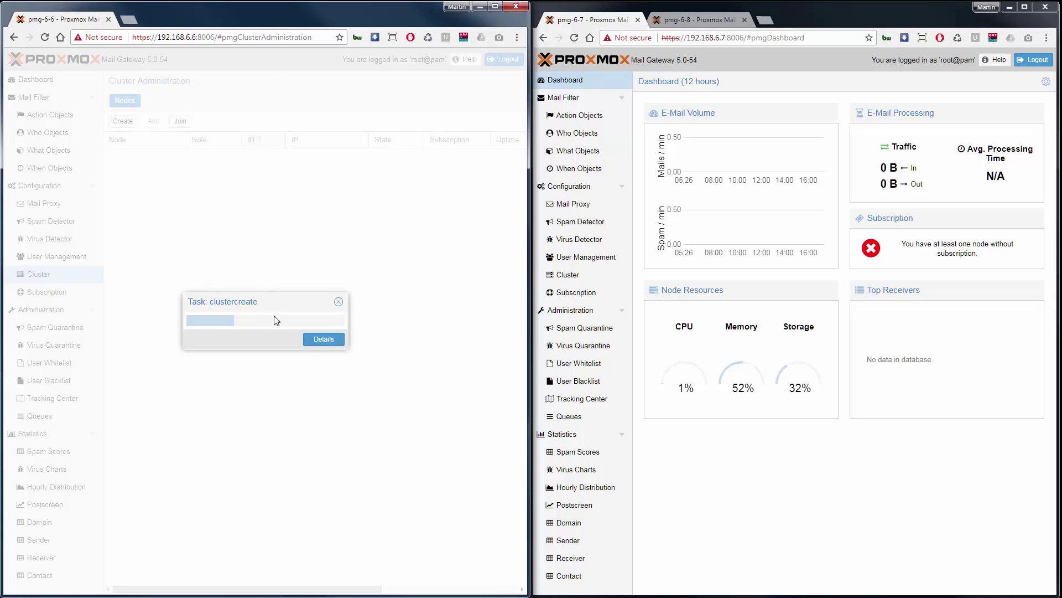
click(316, 340)
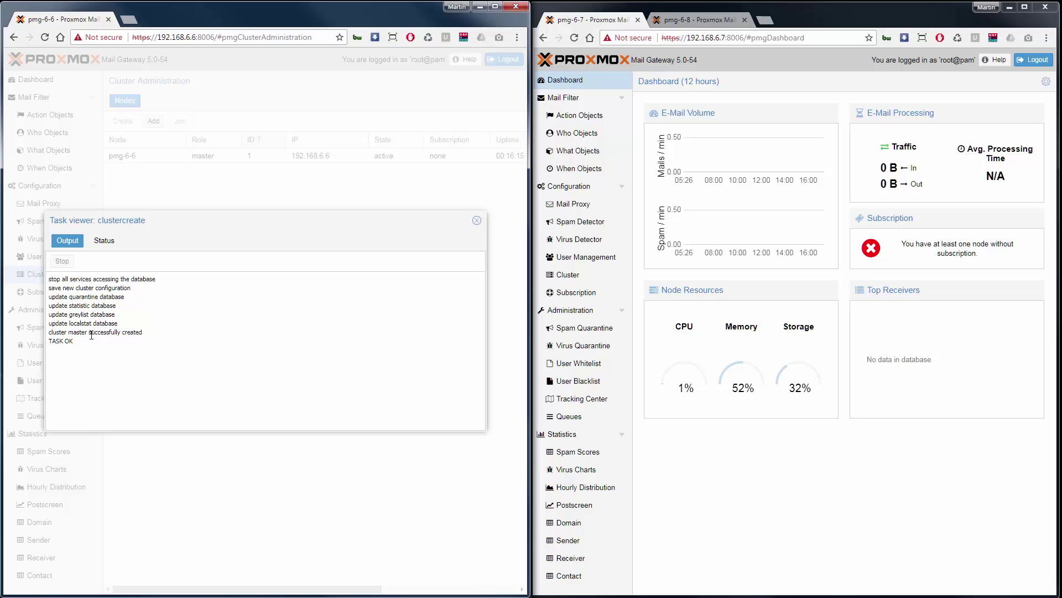
drag(50, 340, 74, 342)
click(477, 221)
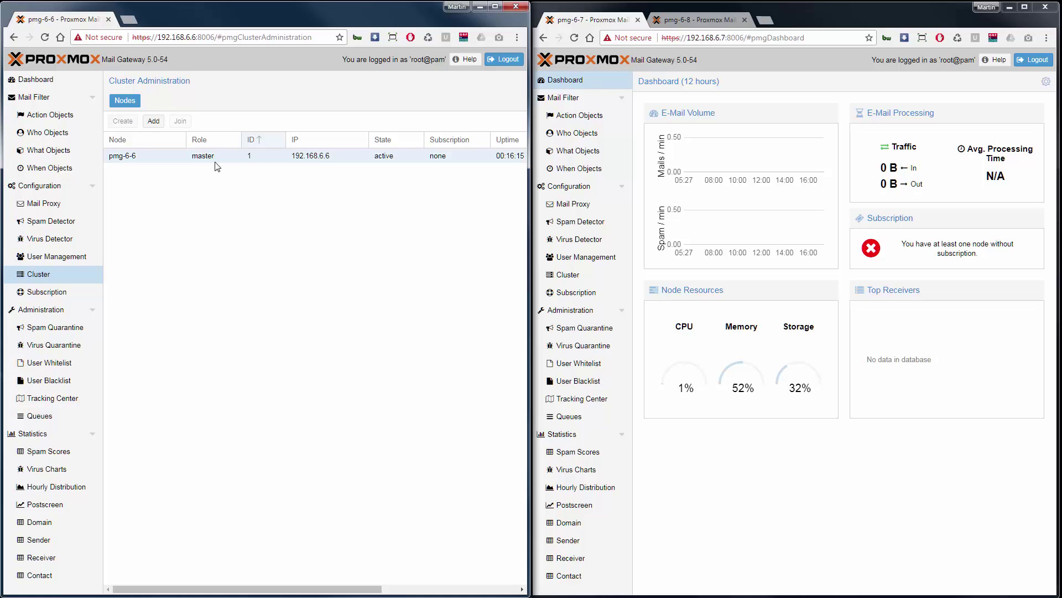
Copy the master's join address 192.168.6.6 into pmg-6-7's cluster join form
click(154, 122)
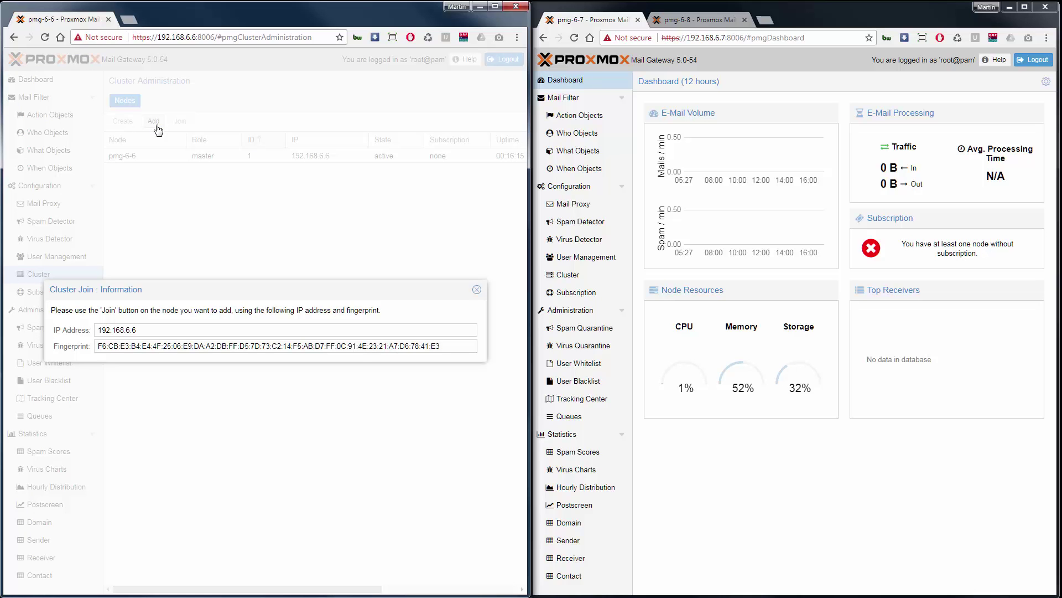
drag(138, 330, 93, 330)
key(ctrl+c)
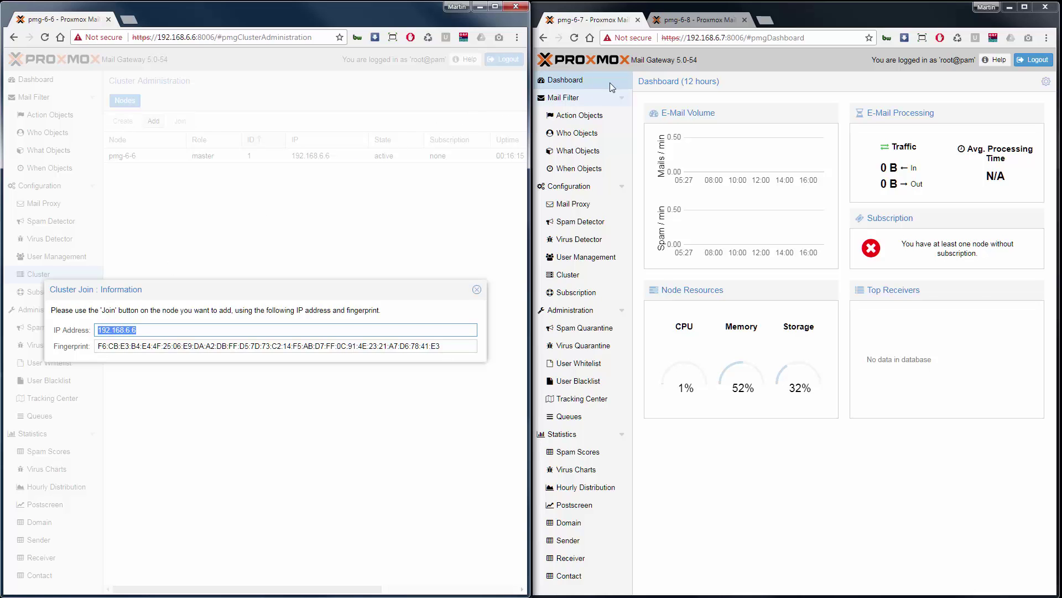
click(581, 276)
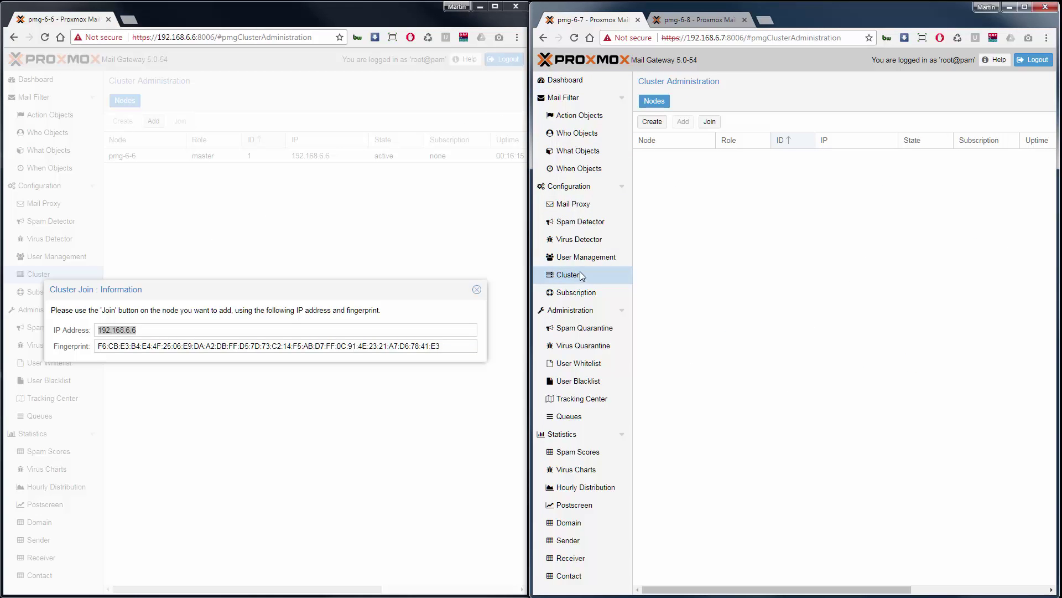
click(710, 122)
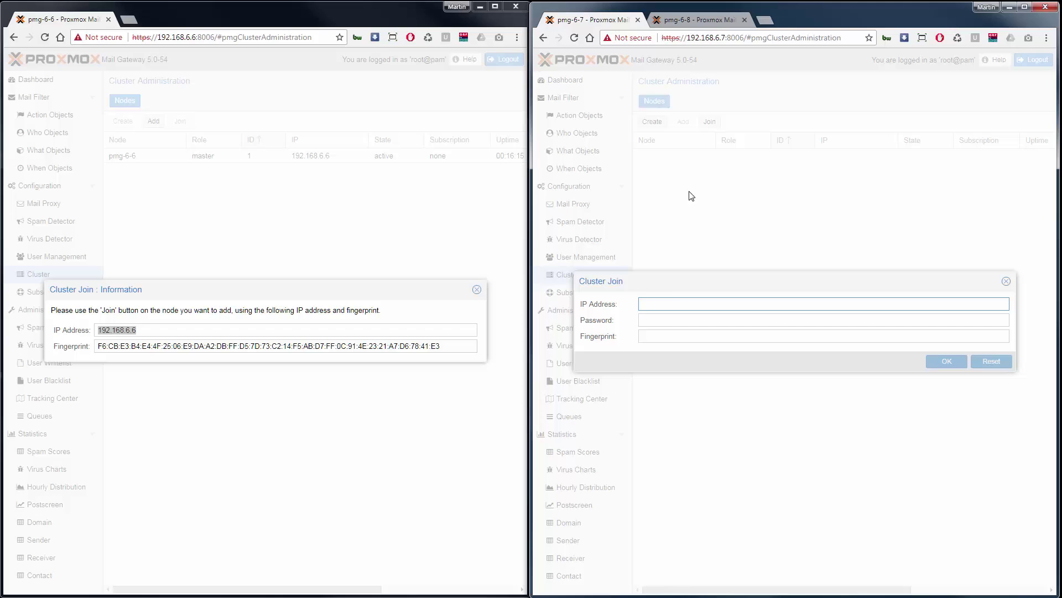
key(ctrl+v)
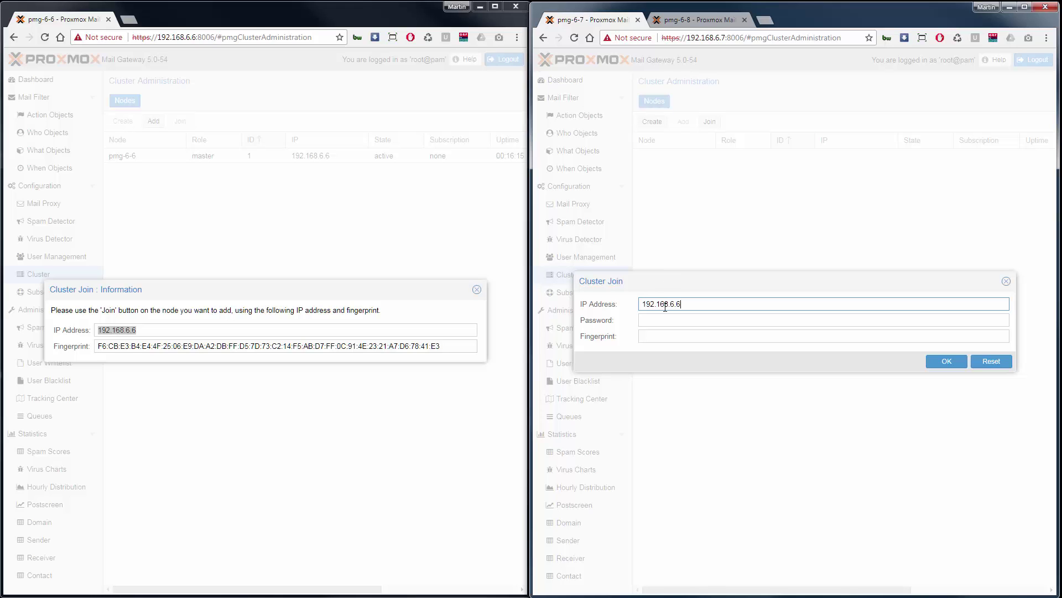
Enter the admin password and the master's fingerprint, and confirm pmg-6-7's join
click(666, 319)
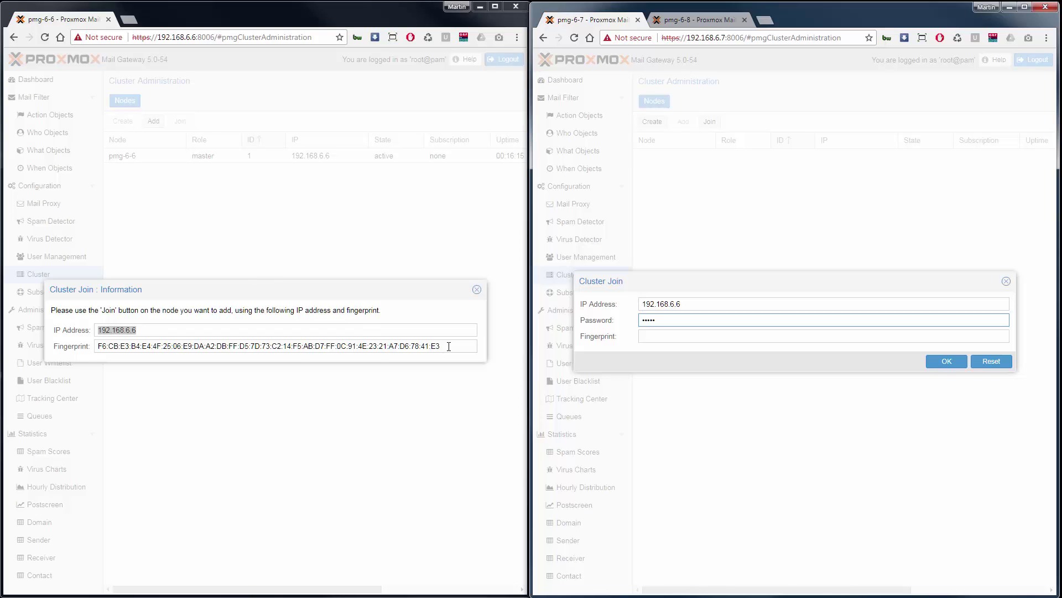
drag(448, 347, 96, 351)
key(ctrl+c)
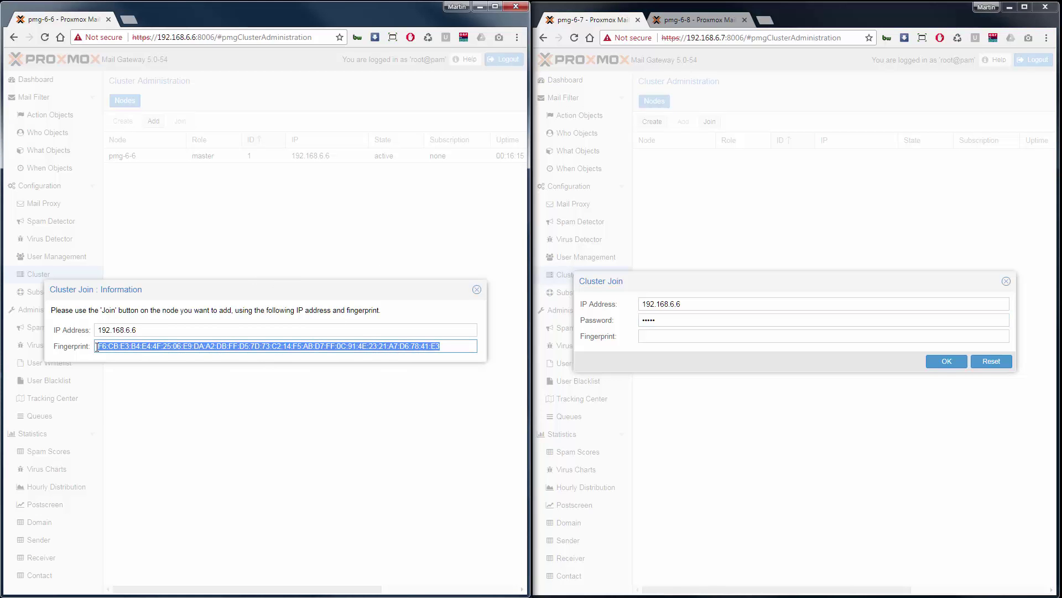
click(642, 334)
key(ctrl+v)
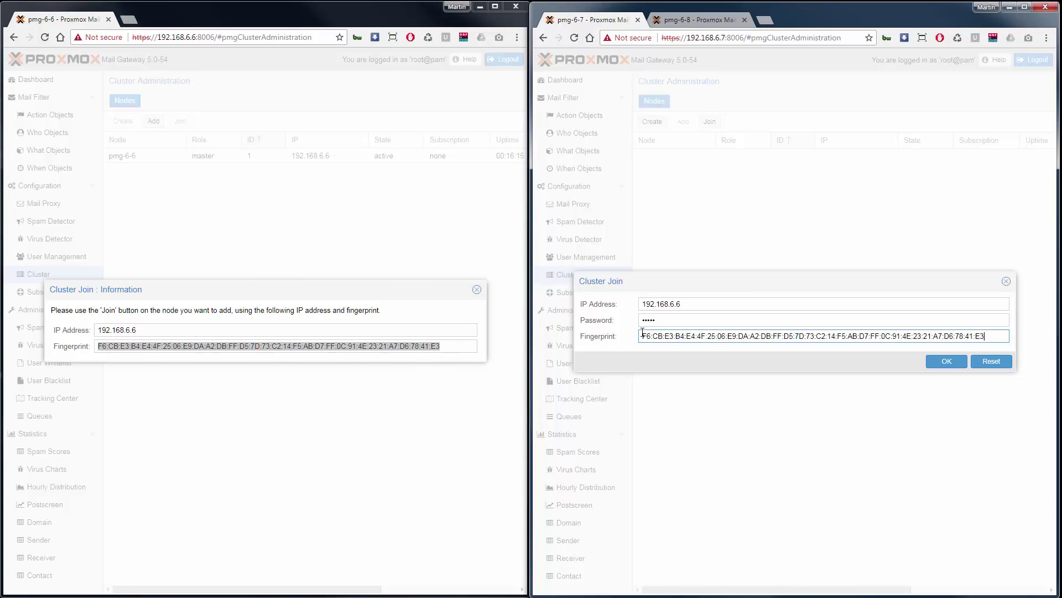
click(952, 363)
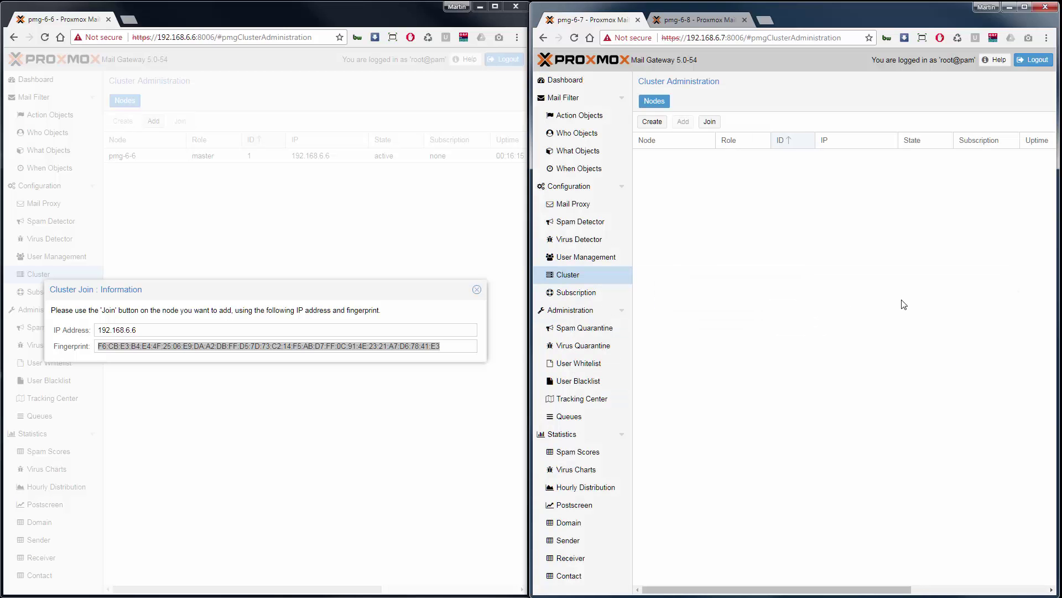
Open pmg-6-8's cluster join form and paste in the master's fingerprint
click(699, 18)
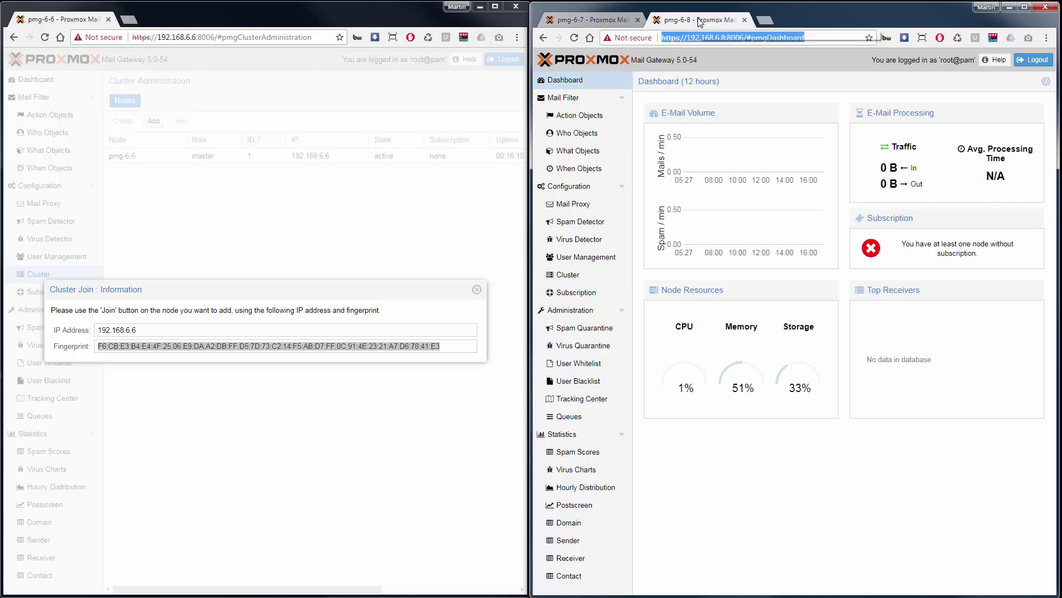
click(568, 275)
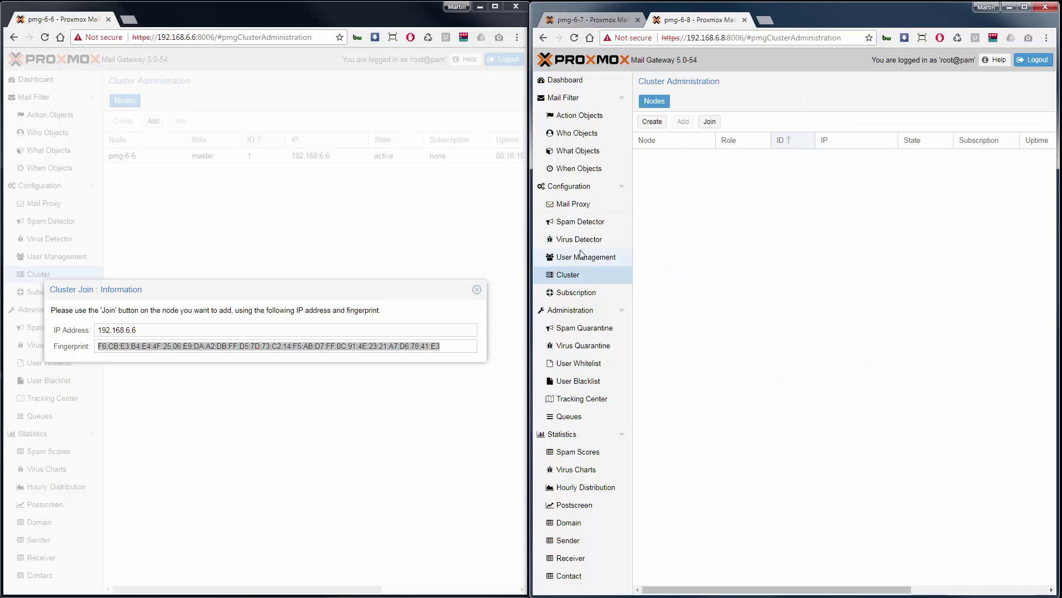
click(711, 123)
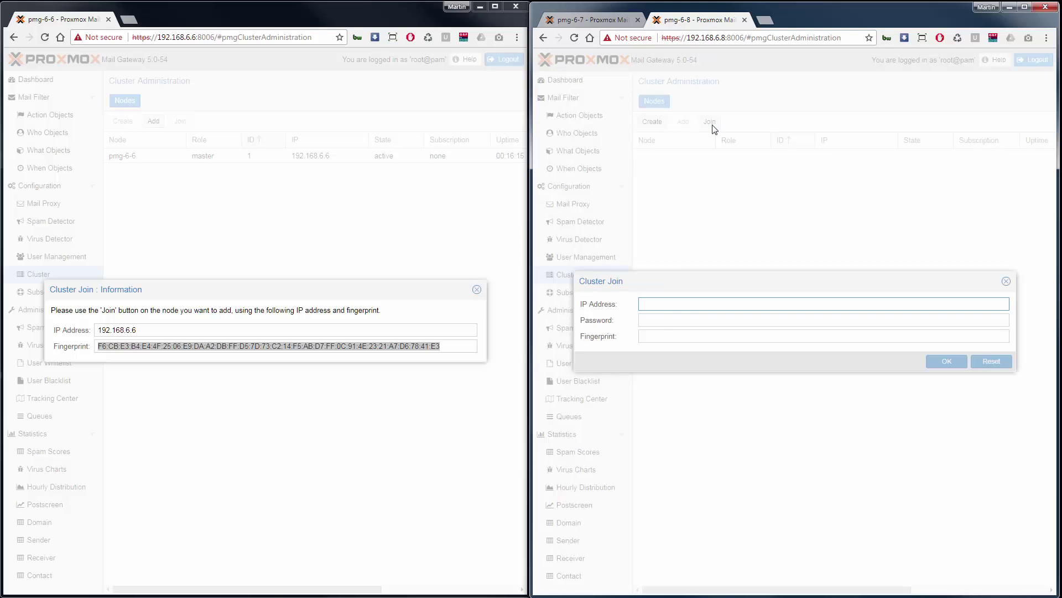
click(656, 334)
key(ctrl+v)
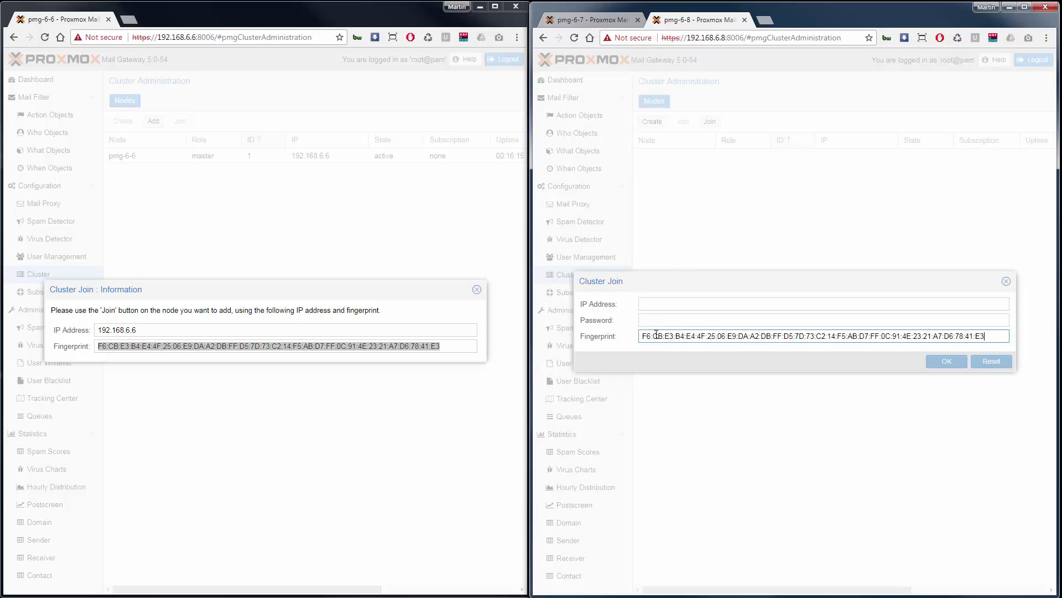
Add join address 192.168.6.6 and the root password, confirm the join, and close the master's join info
click(221, 330)
key(ctrl+c)
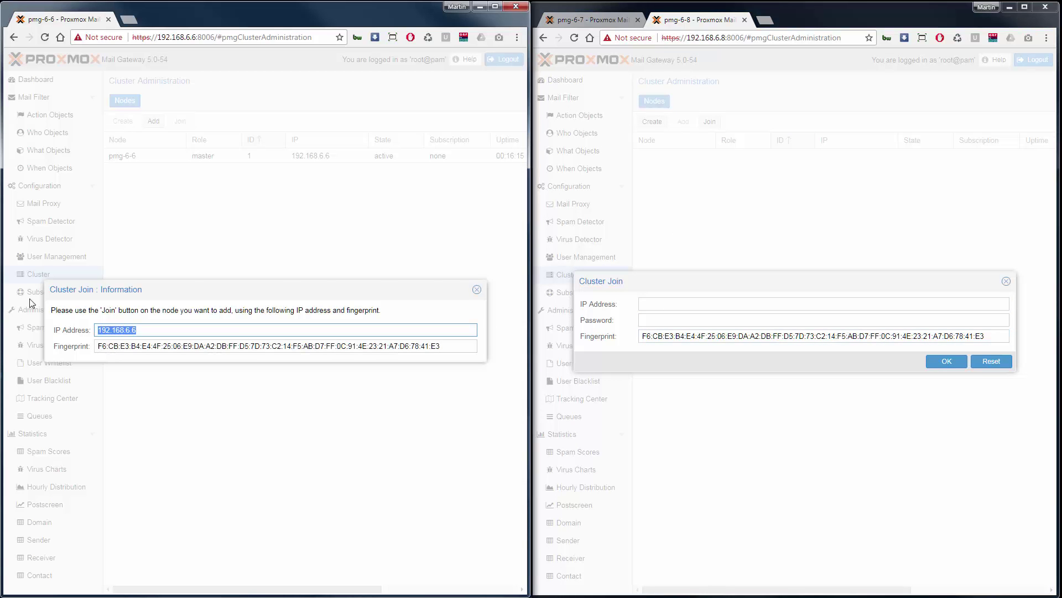
click(641, 303)
key(ctrl+v)
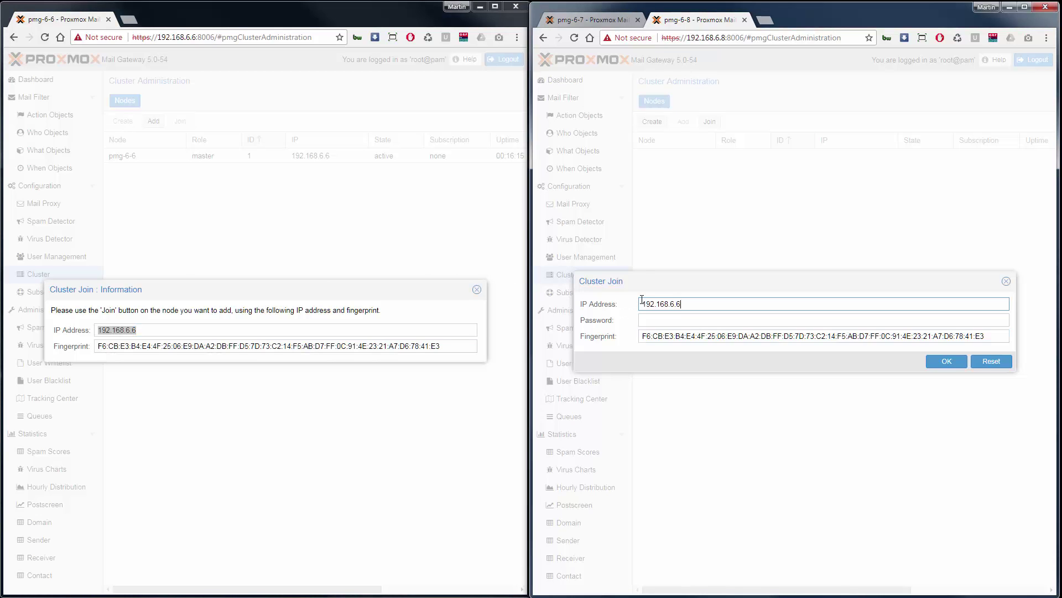
click(648, 319)
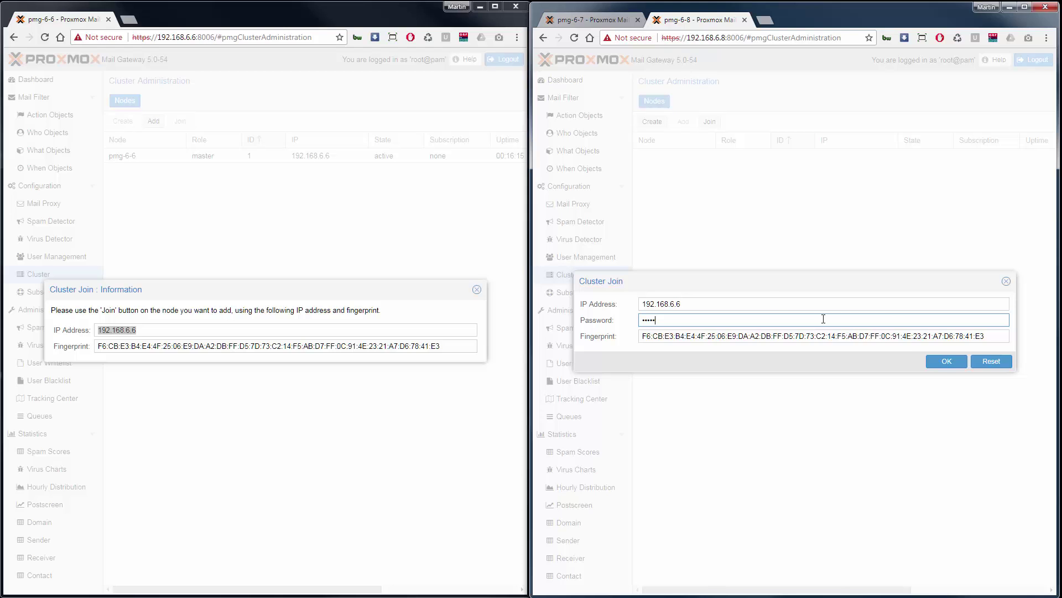
click(947, 361)
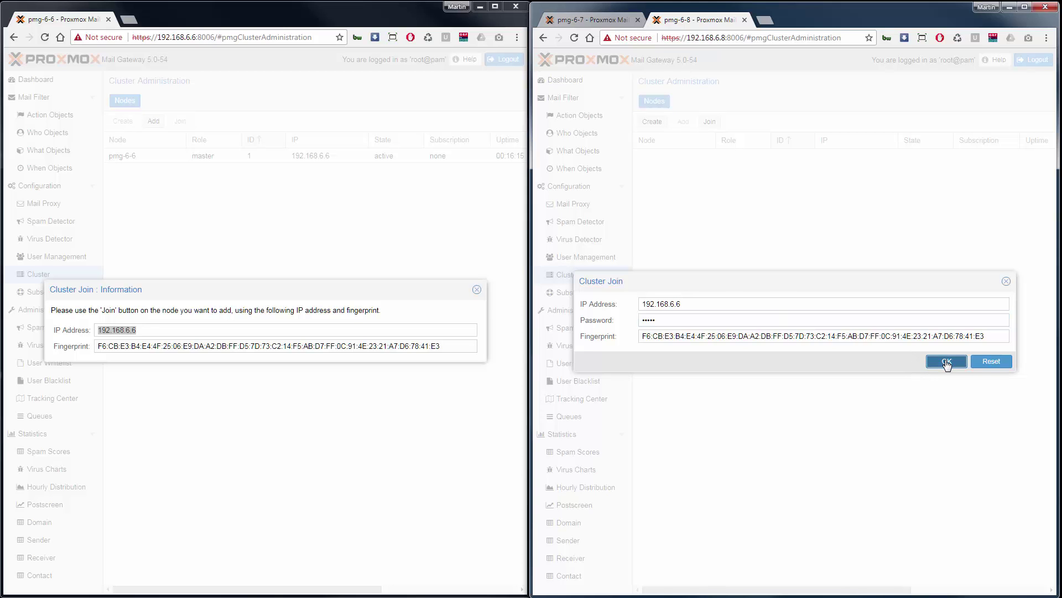
click(477, 290)
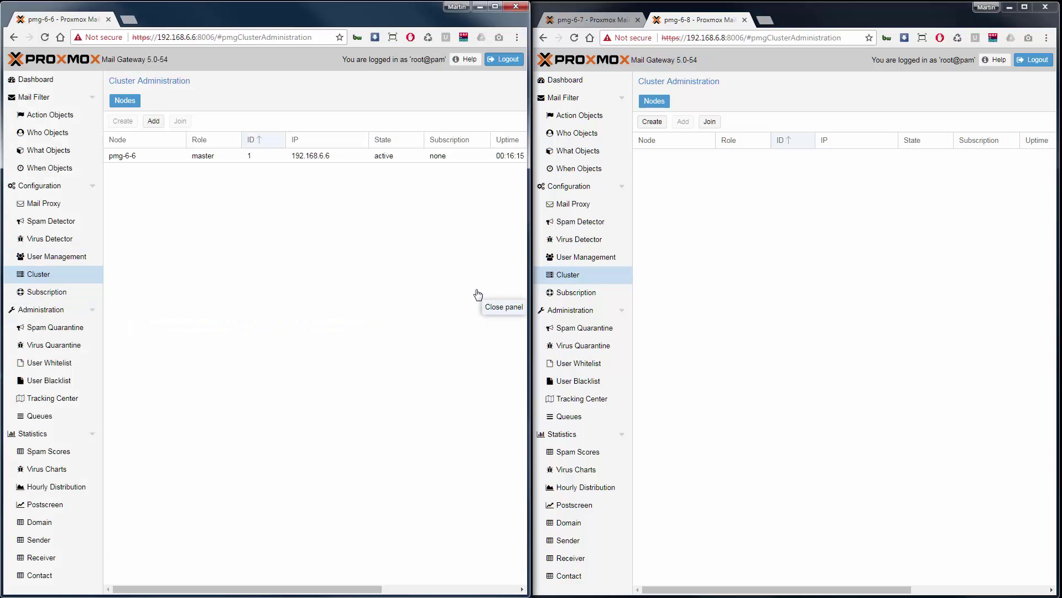
Reload the master and pmg-6-8 pages, sign back in to pmg-6-8 as root, and dismiss the subscription notice
click(45, 38)
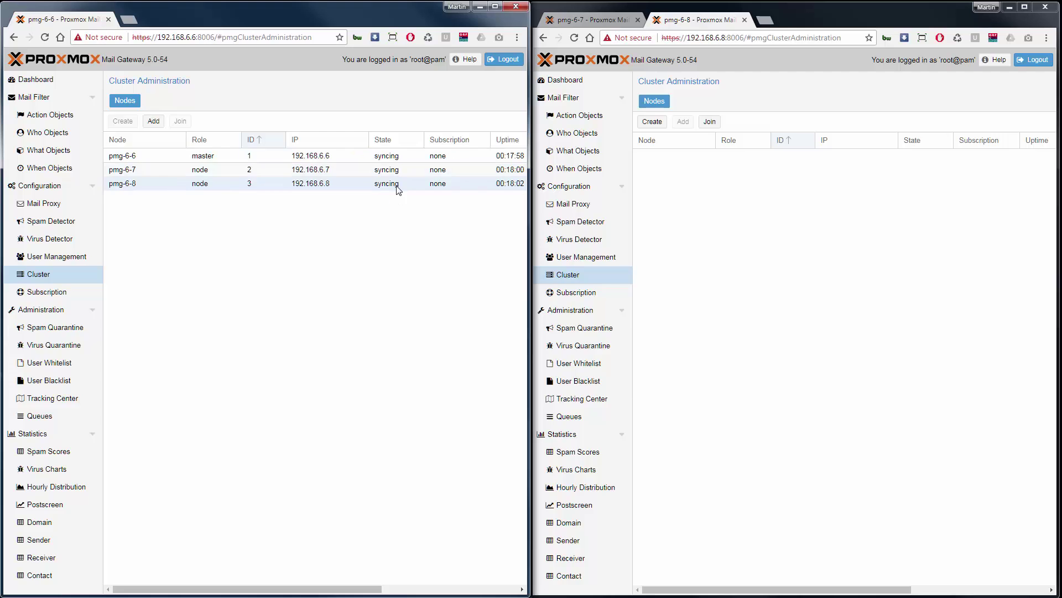
click(576, 41)
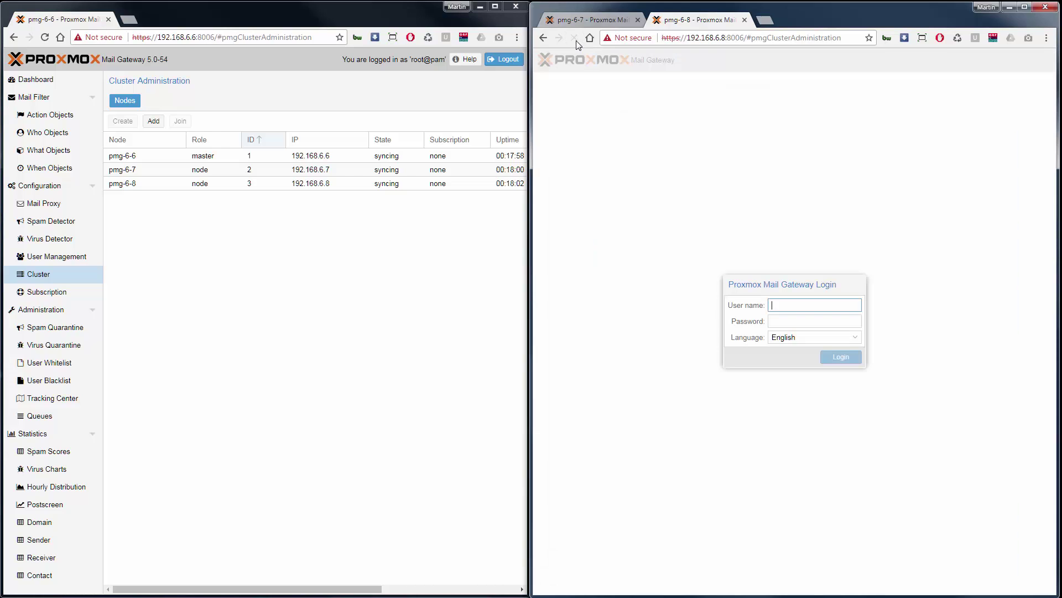
text(root)
key(Tab)
text(•••)
key(Return)
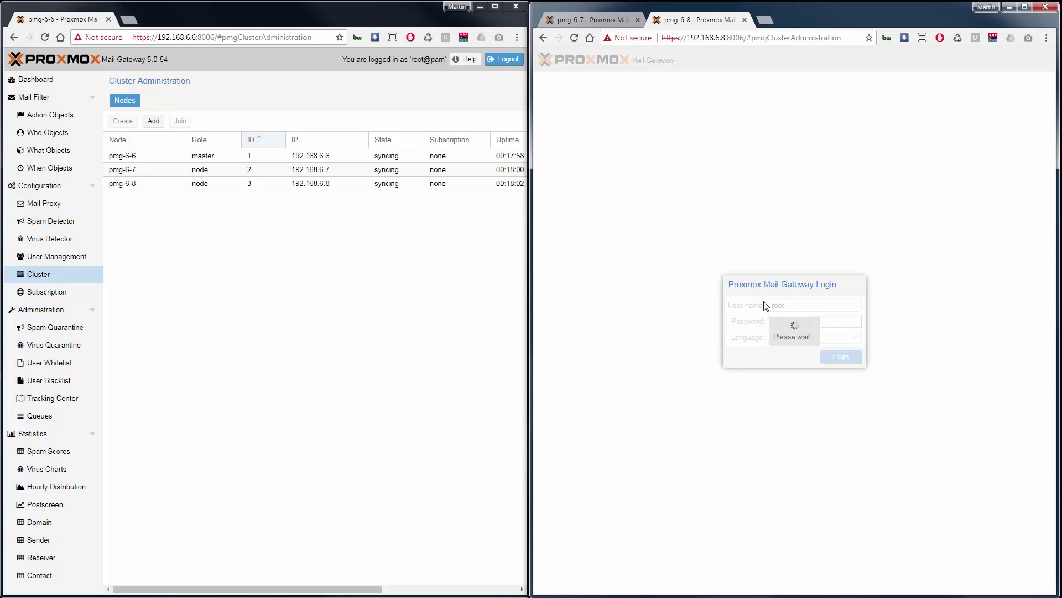
click(794, 345)
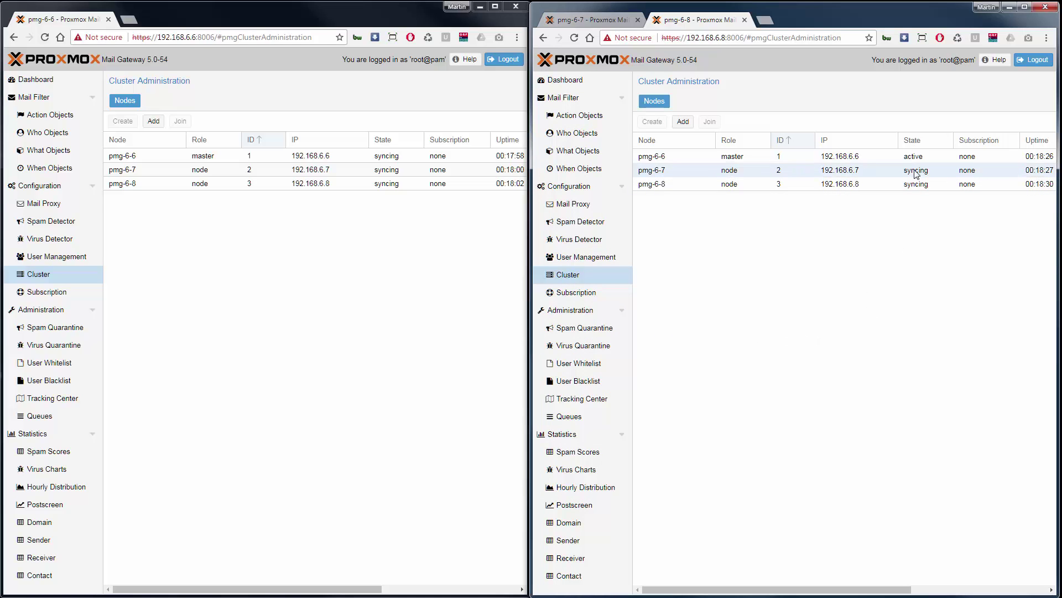
click(594, 21)
Sign in to pmg-6-7 as root and dismiss the subscription notice
click(575, 37)
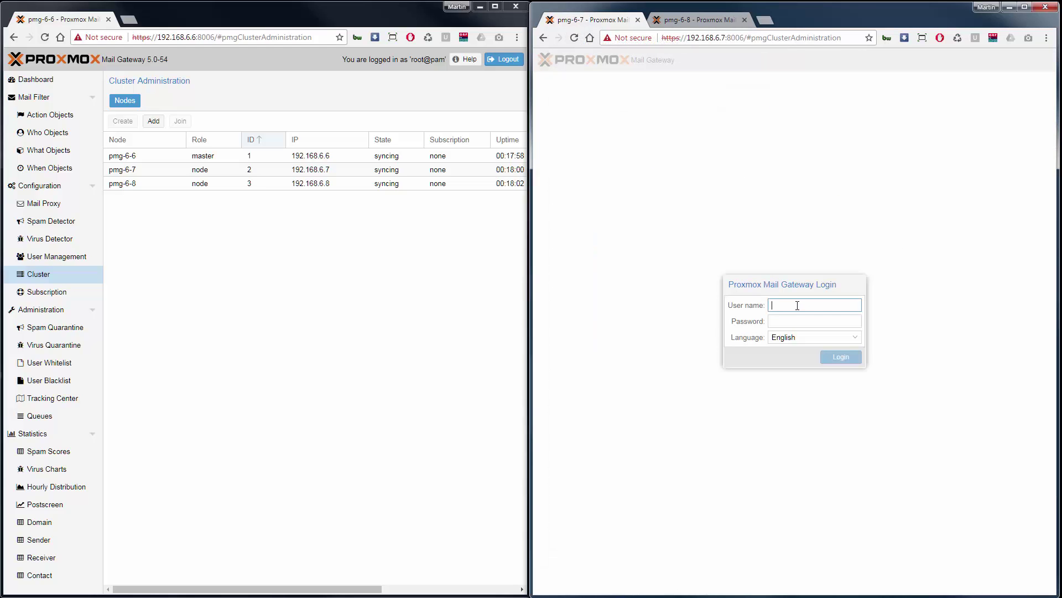
text(root)
key(Tab)
text(test)
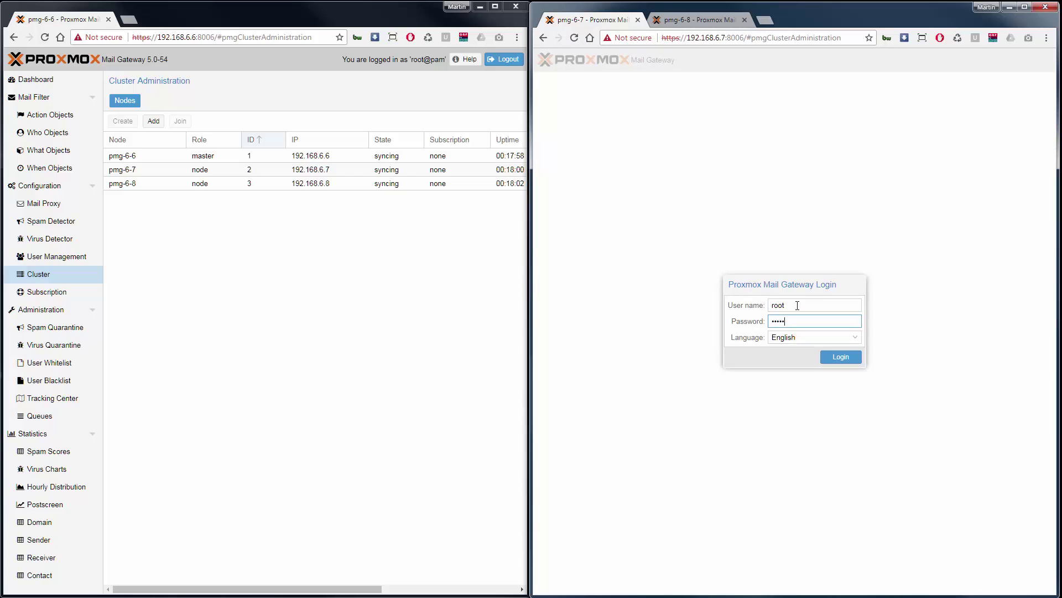
key(Return)
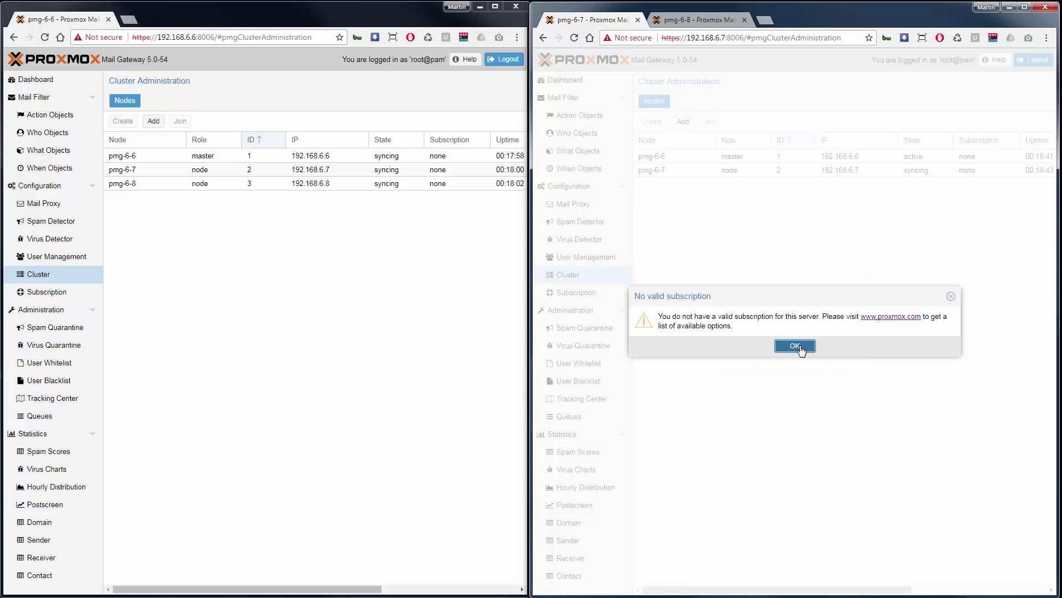
click(795, 345)
Refresh pmg-6-7's node list, check pmg-6-8's, and open pmg-6-6's server administration
click(575, 39)
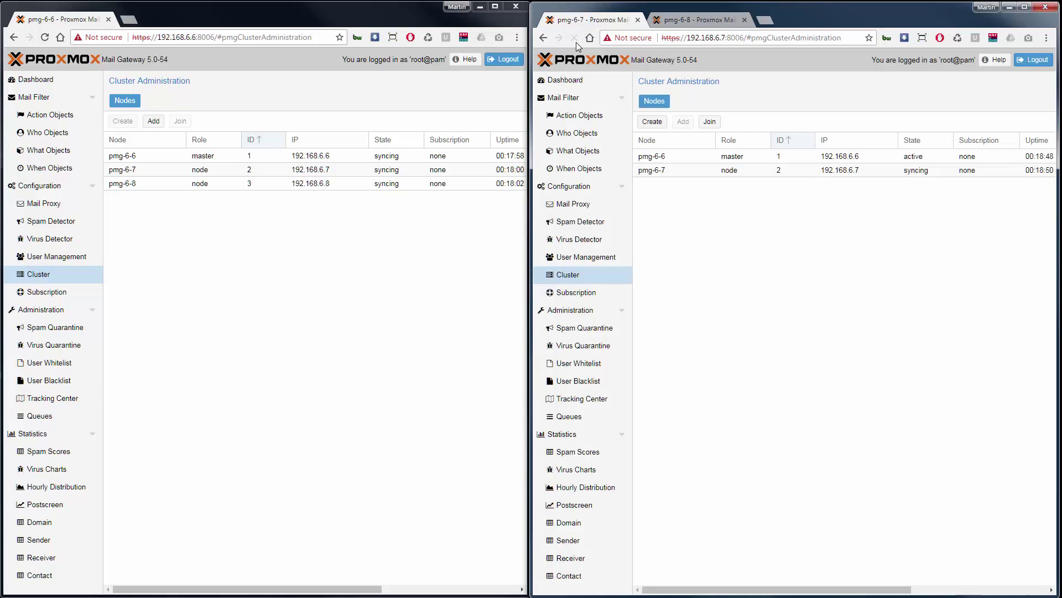
click(699, 24)
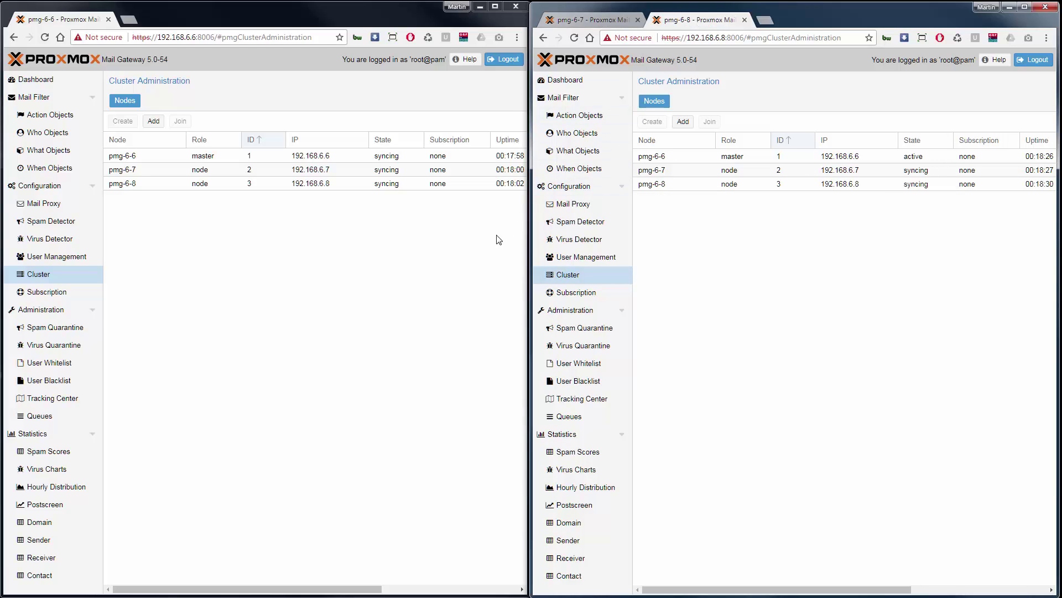
click(47, 310)
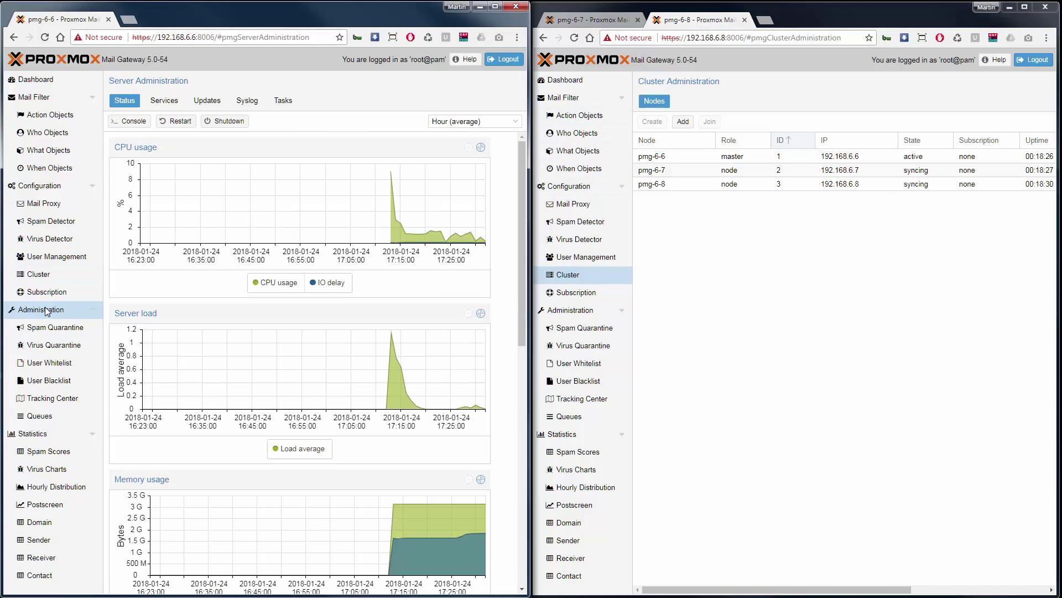
Inspect the pmgmirror service's syslog on pmg-6-6, then return to the Cluster node list
click(166, 101)
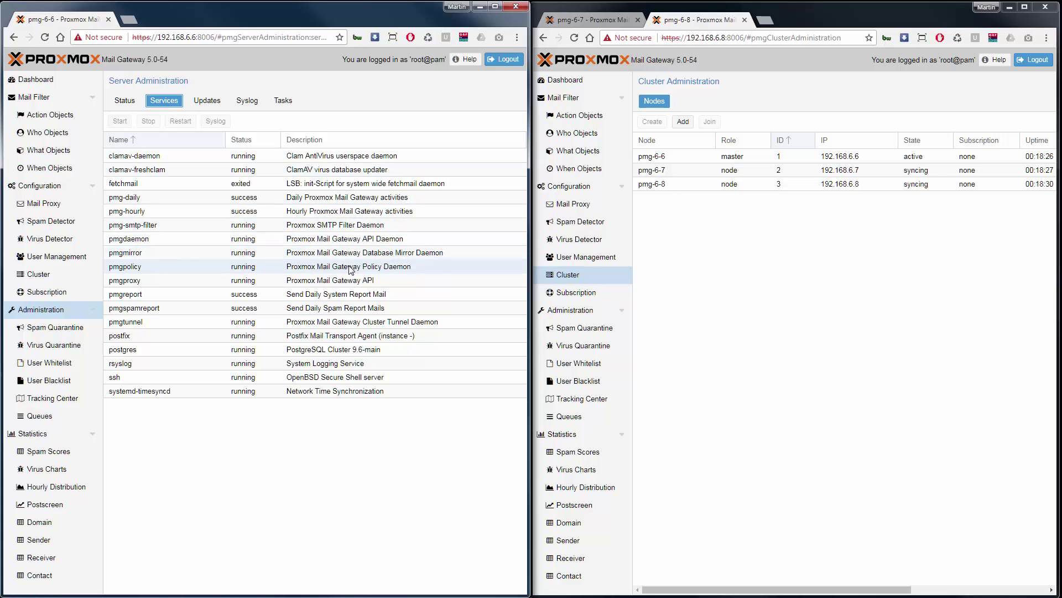
click(366, 253)
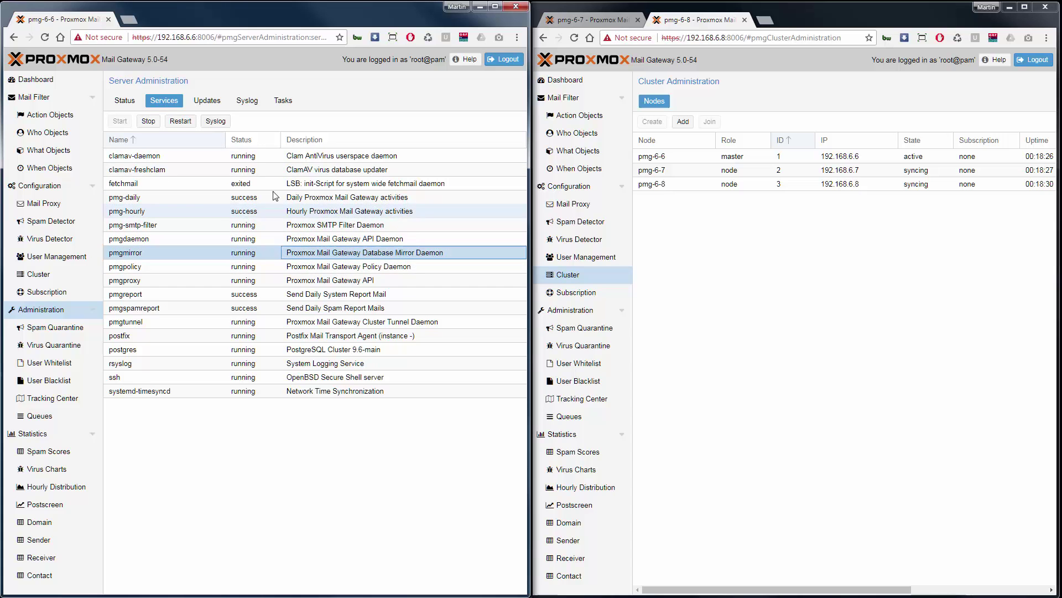
click(219, 124)
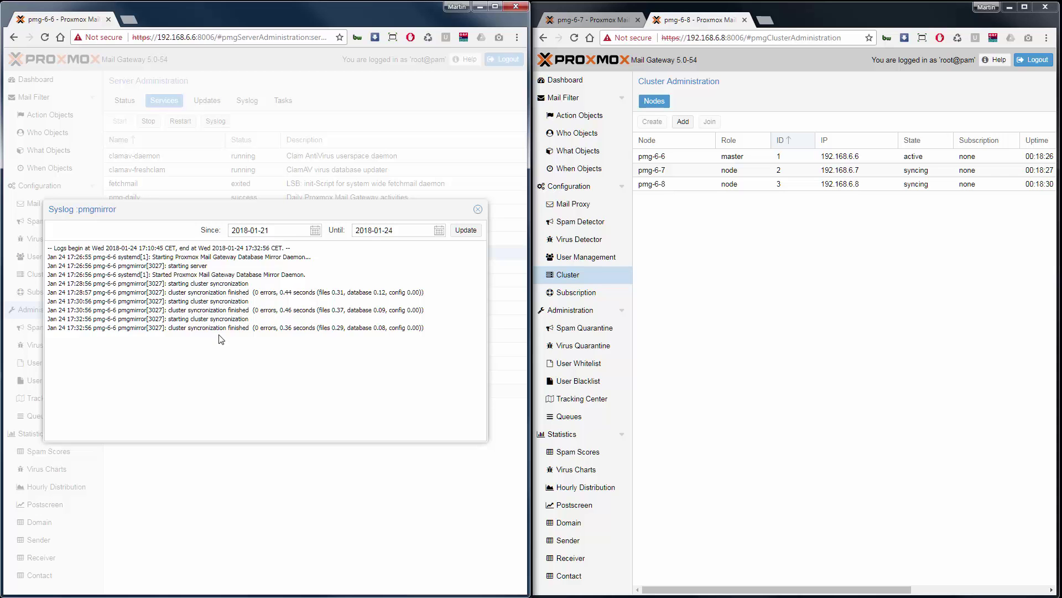
click(478, 209)
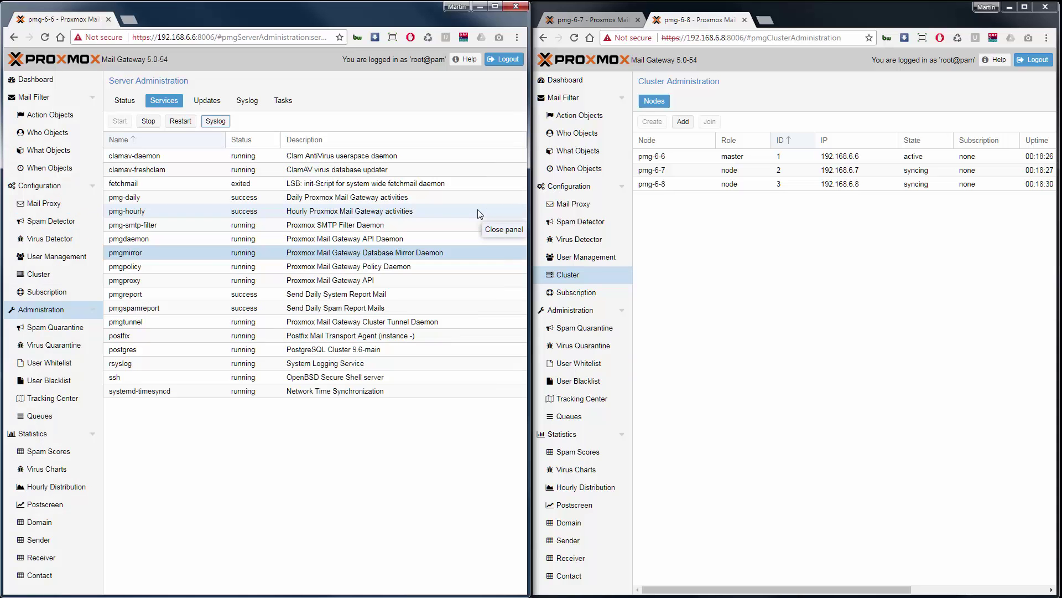
click(59, 275)
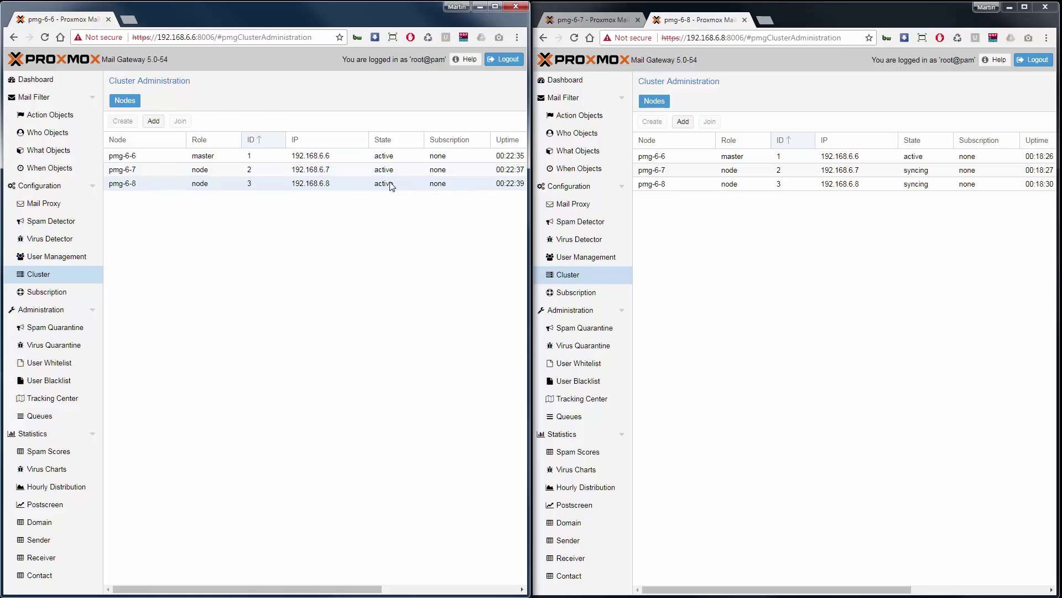
Reload pmg-6-8 and pmg-6-7 so each shows all three nodes active
click(575, 38)
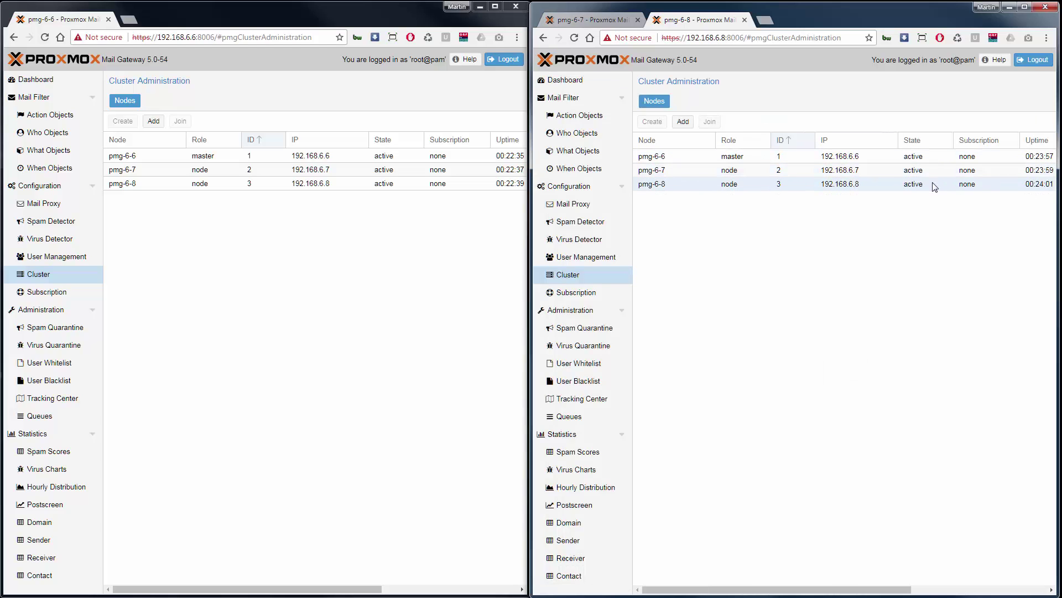
click(580, 22)
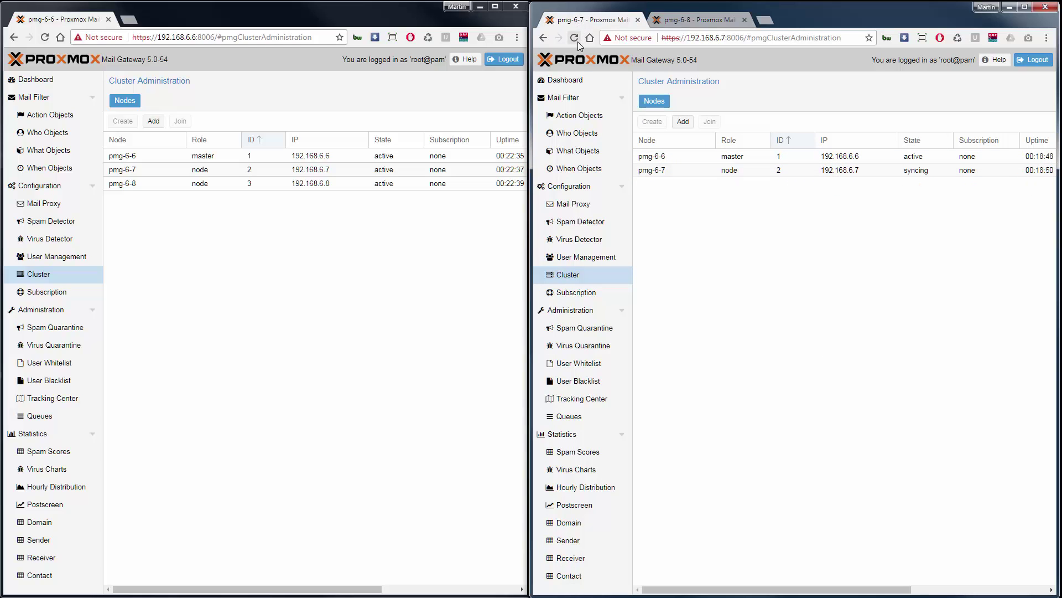
click(577, 41)
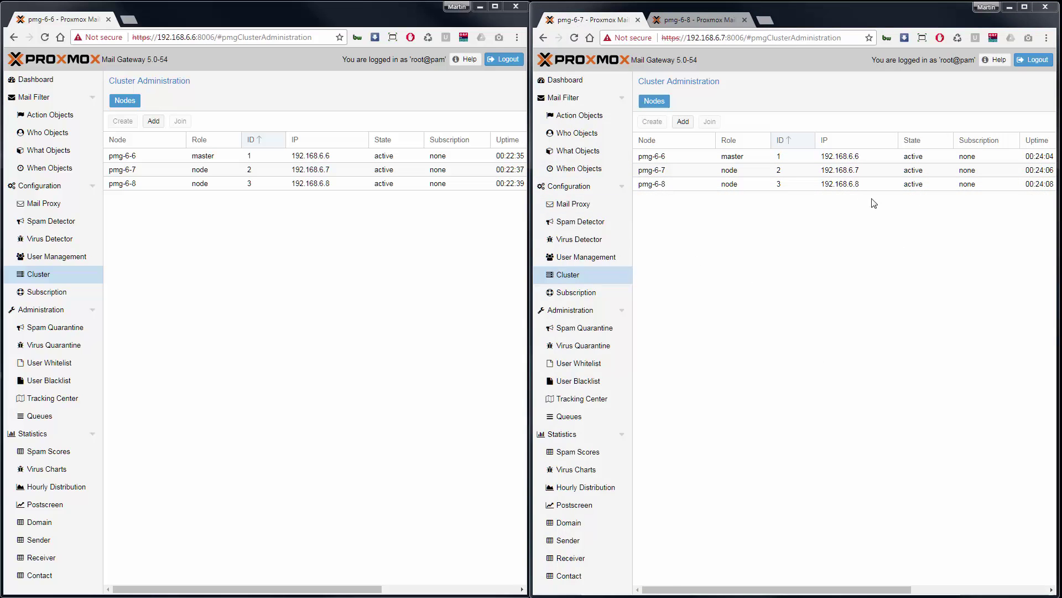
Open the Mail Filter rules on pmg-6-6 and pmg-6-7, widening both lists to show full names
click(41, 100)
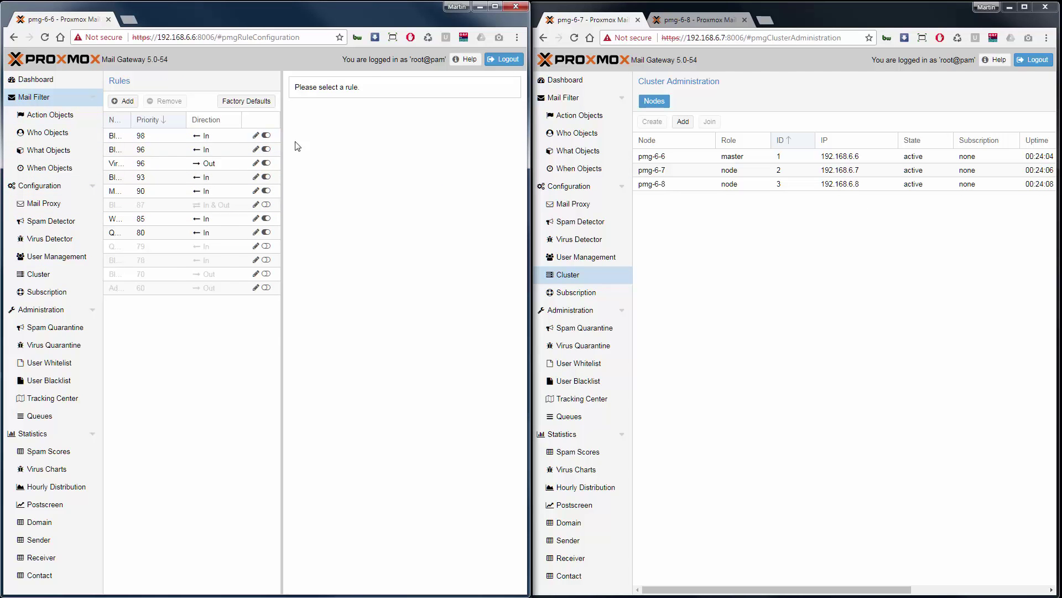
drag(282, 147, 356, 149)
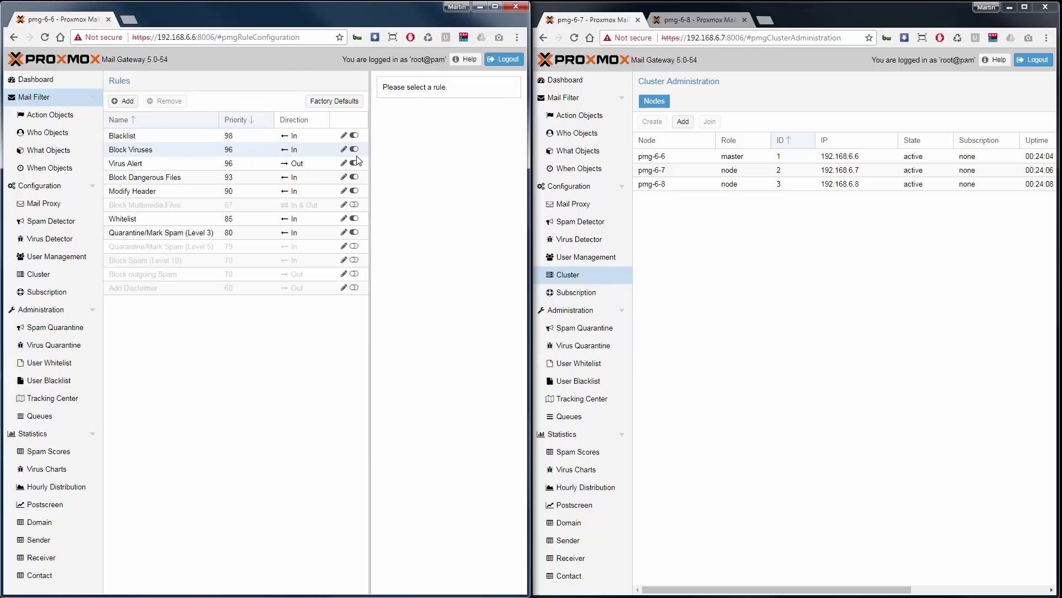
click(567, 98)
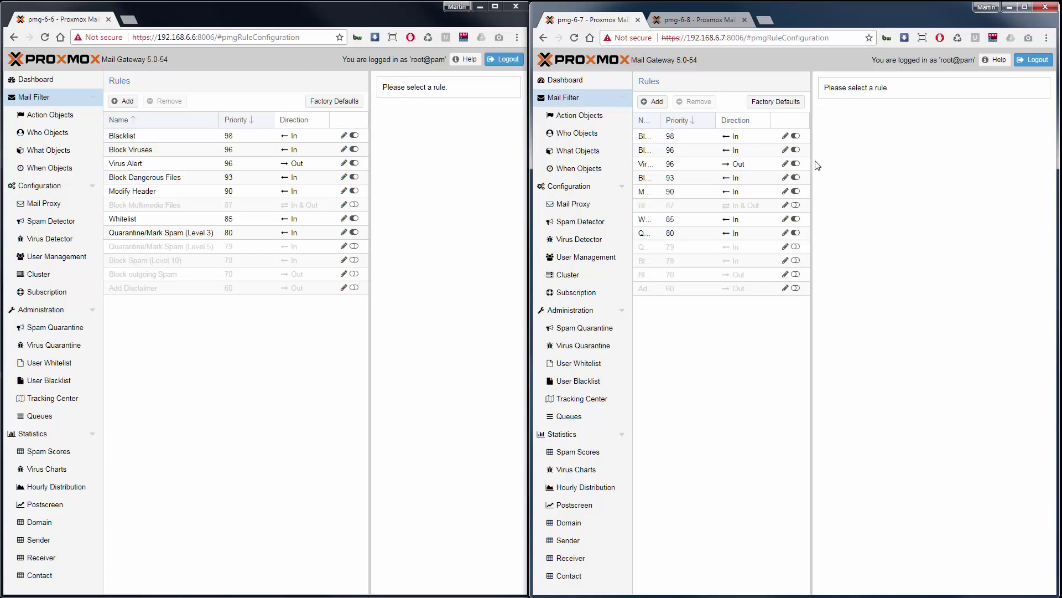
drag(817, 165, 872, 173)
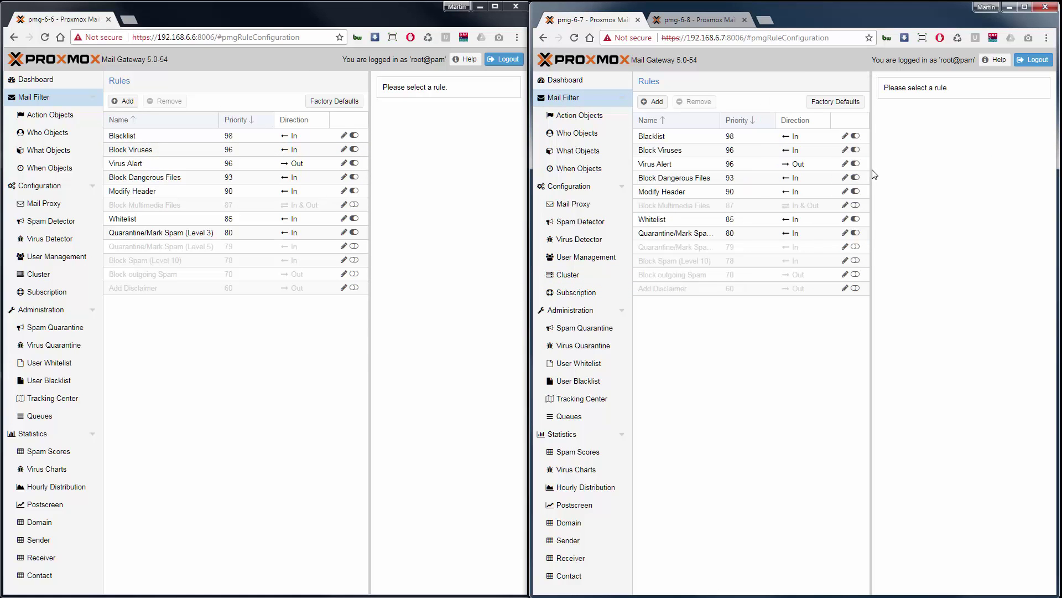
Deactivate Blacklist, Block Viruses, Virus Alert and Block Dangerous Files on pmg-6-6, then reload pmg-6-7
click(354, 135)
click(354, 149)
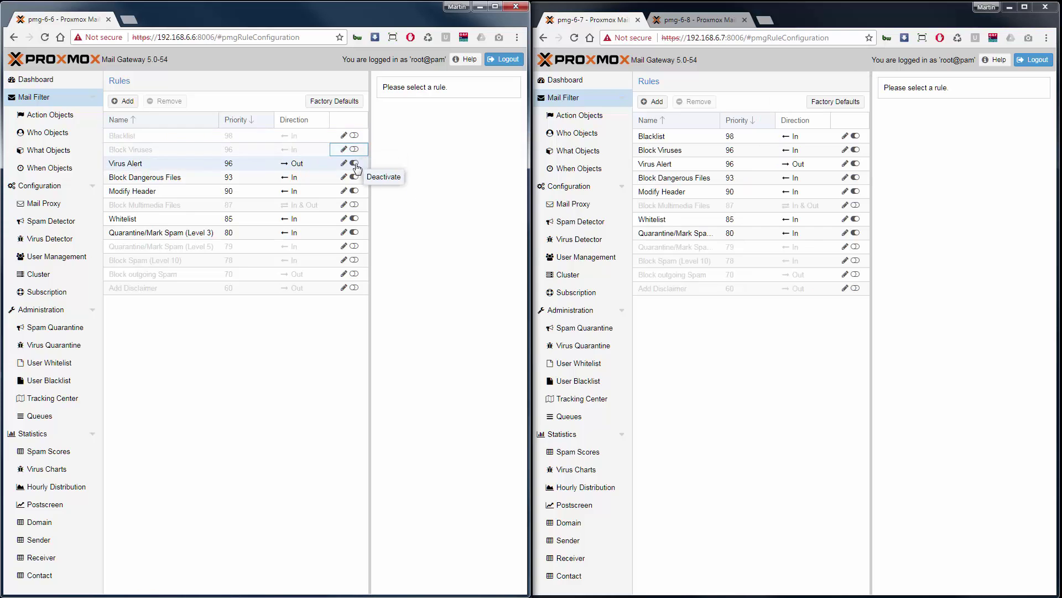
click(355, 163)
click(354, 178)
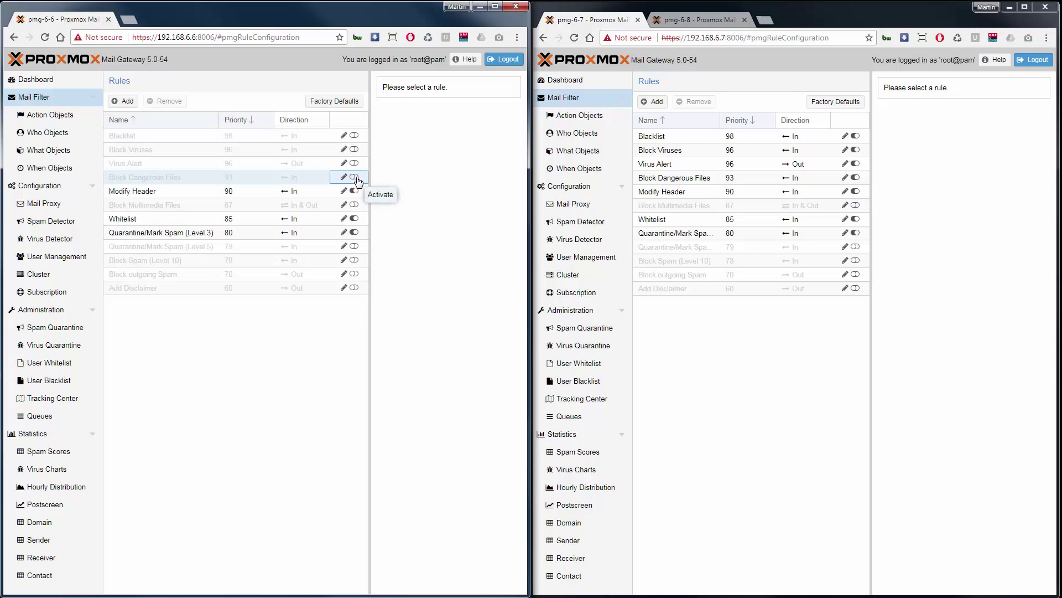
click(574, 37)
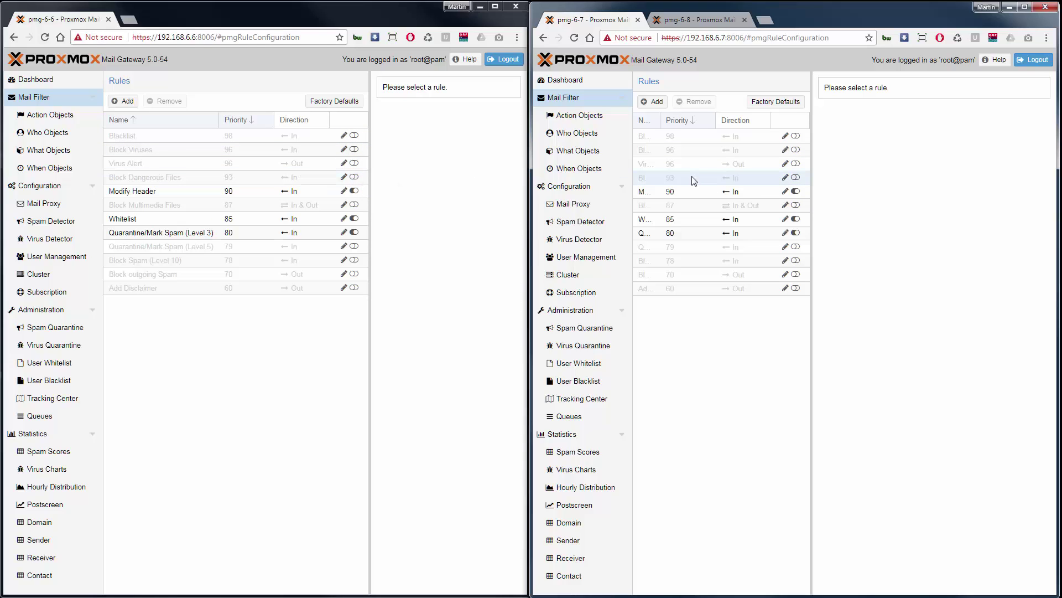
Reactivate the four rules on pmg-6-7 and reload pmg-6-6's rule list to confirm
click(795, 178)
click(796, 164)
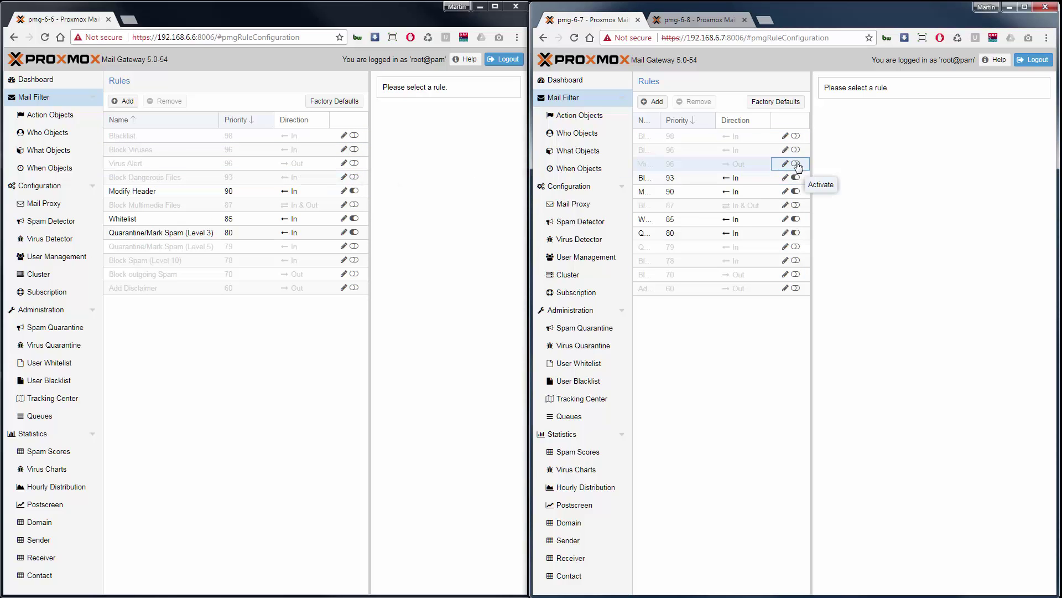
click(795, 150)
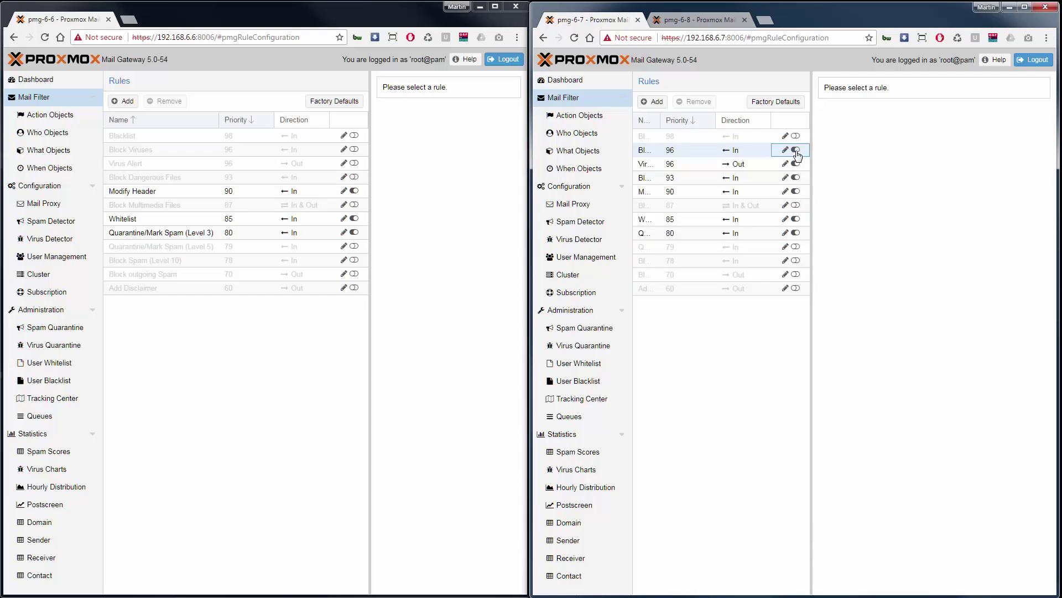
click(796, 136)
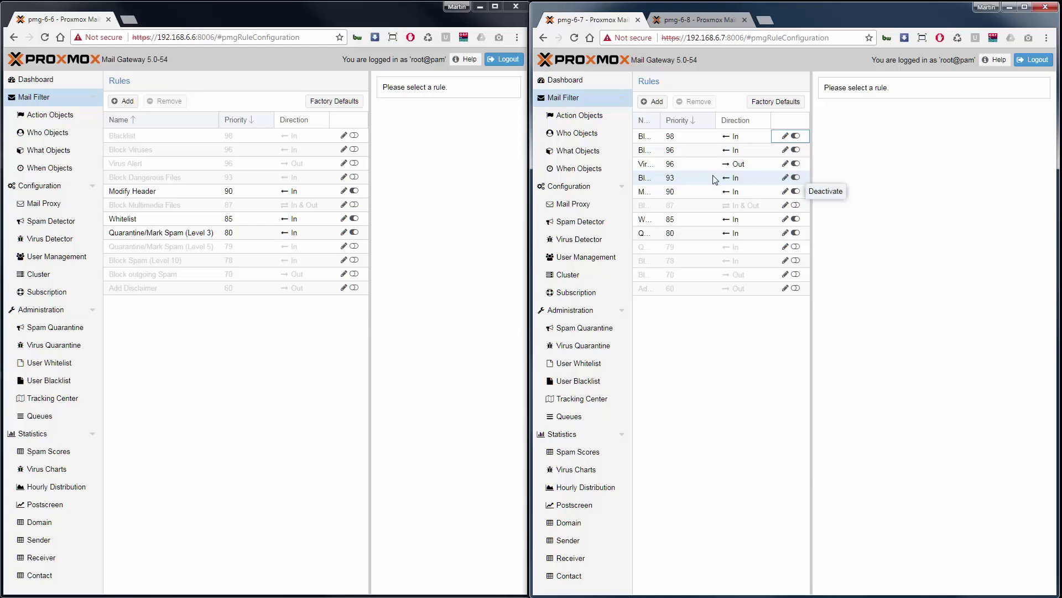
click(46, 37)
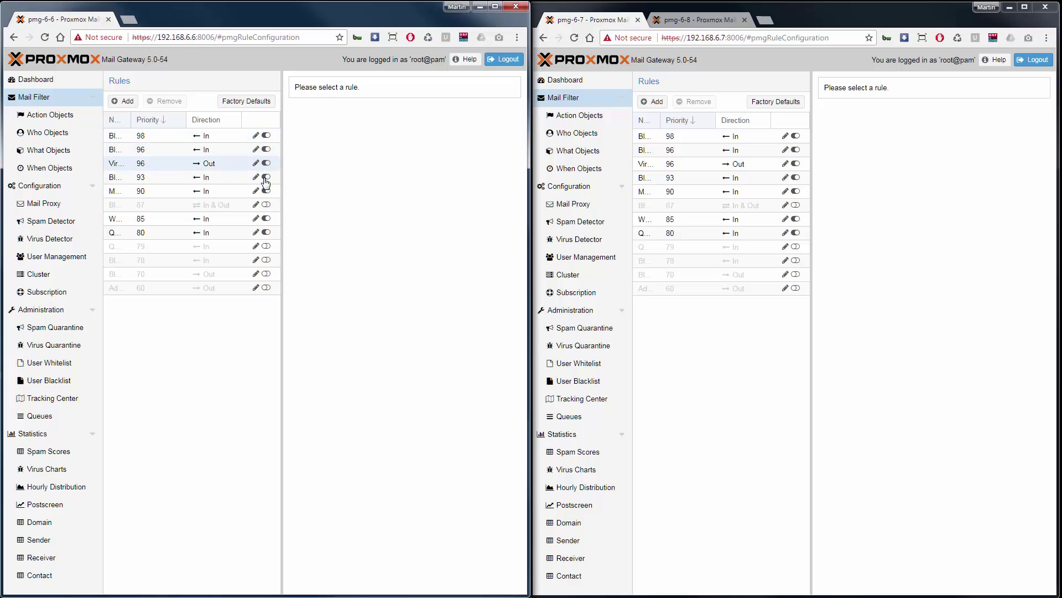
drag(282, 203, 396, 223)
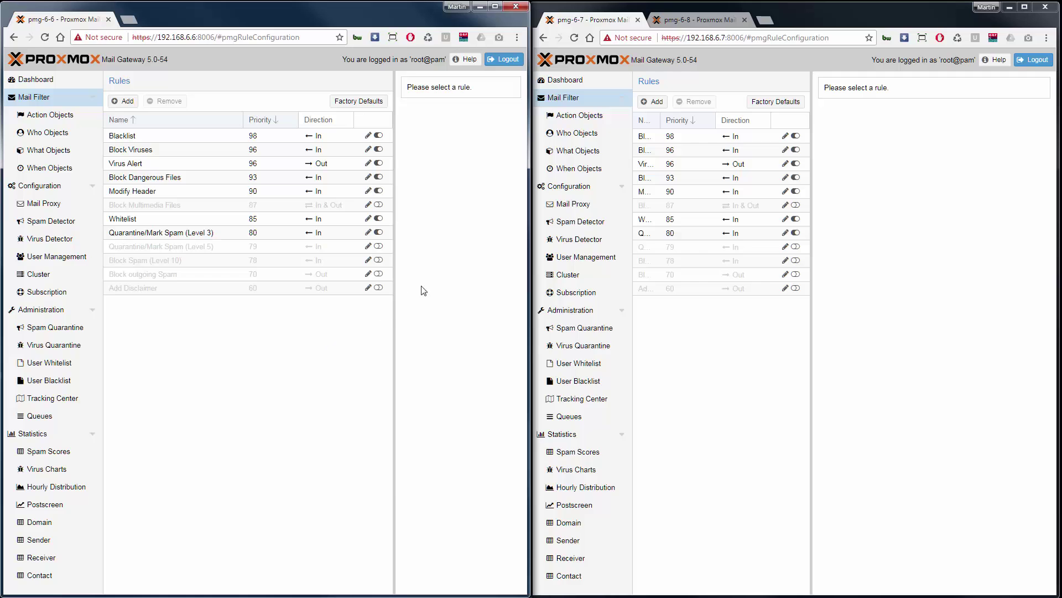
Check the synced rules in pmg-6-8's Mail Filter after a reload, then open pmg-6-6's cluster node list
click(708, 21)
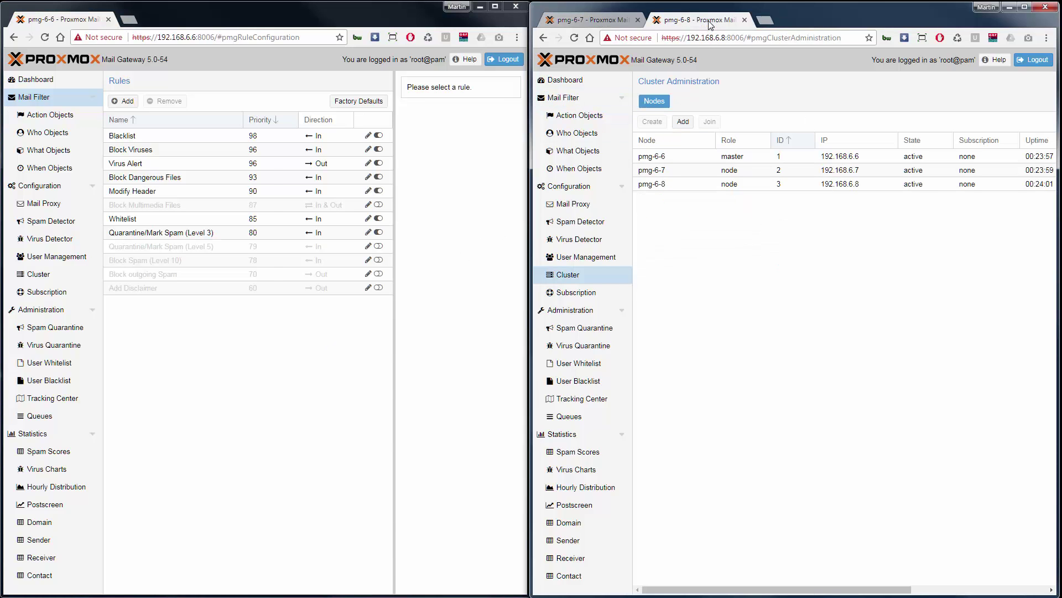
click(575, 100)
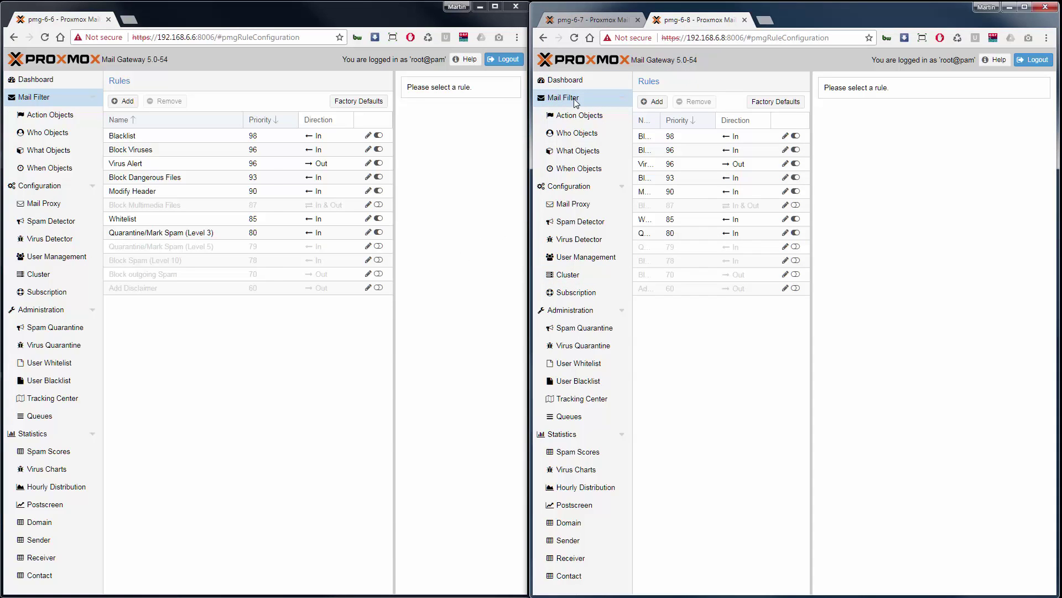
click(574, 38)
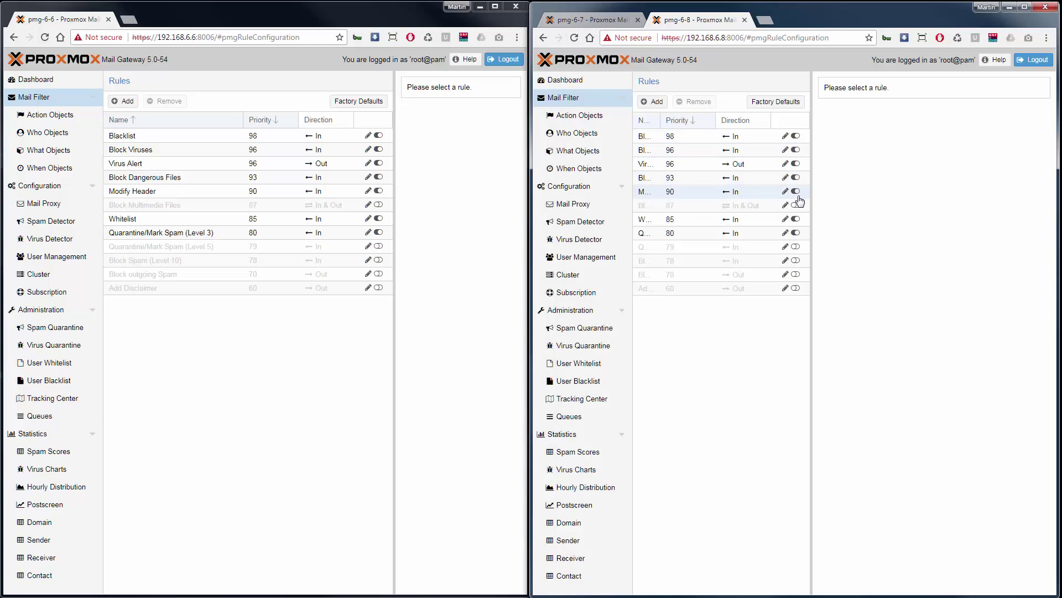
click(802, 205)
click(92, 280)
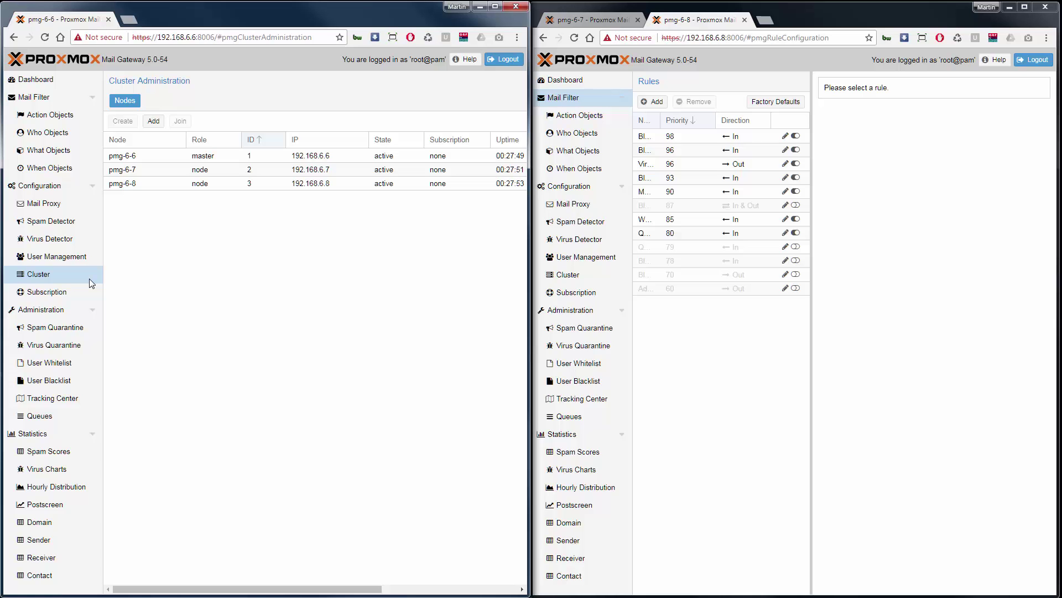
Open the pmg-6-6 dashboard showing 0 B traffic, 1% CPU, 59% memory and 32% storage
click(58, 81)
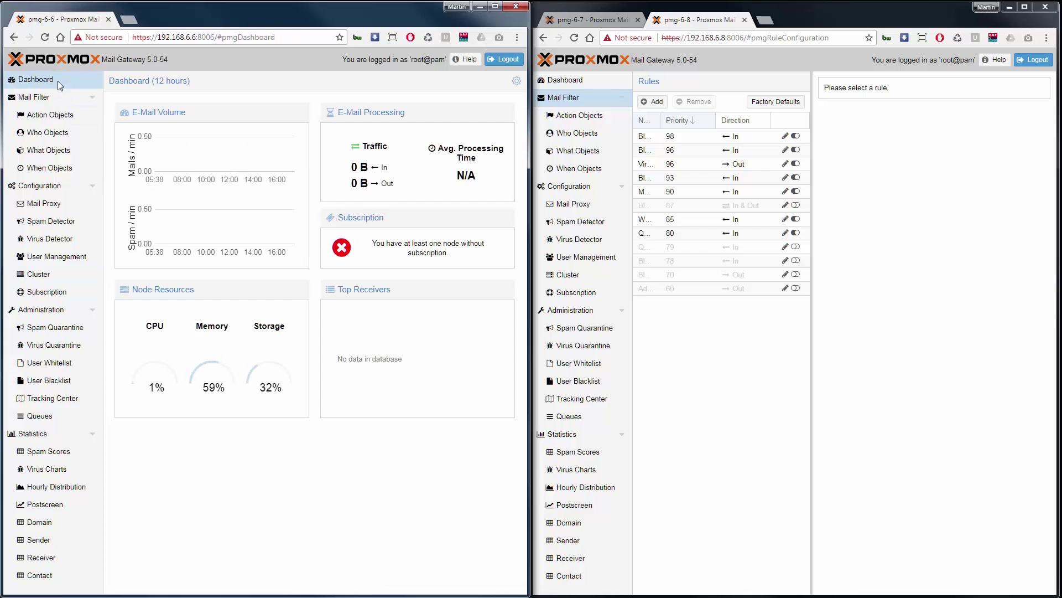